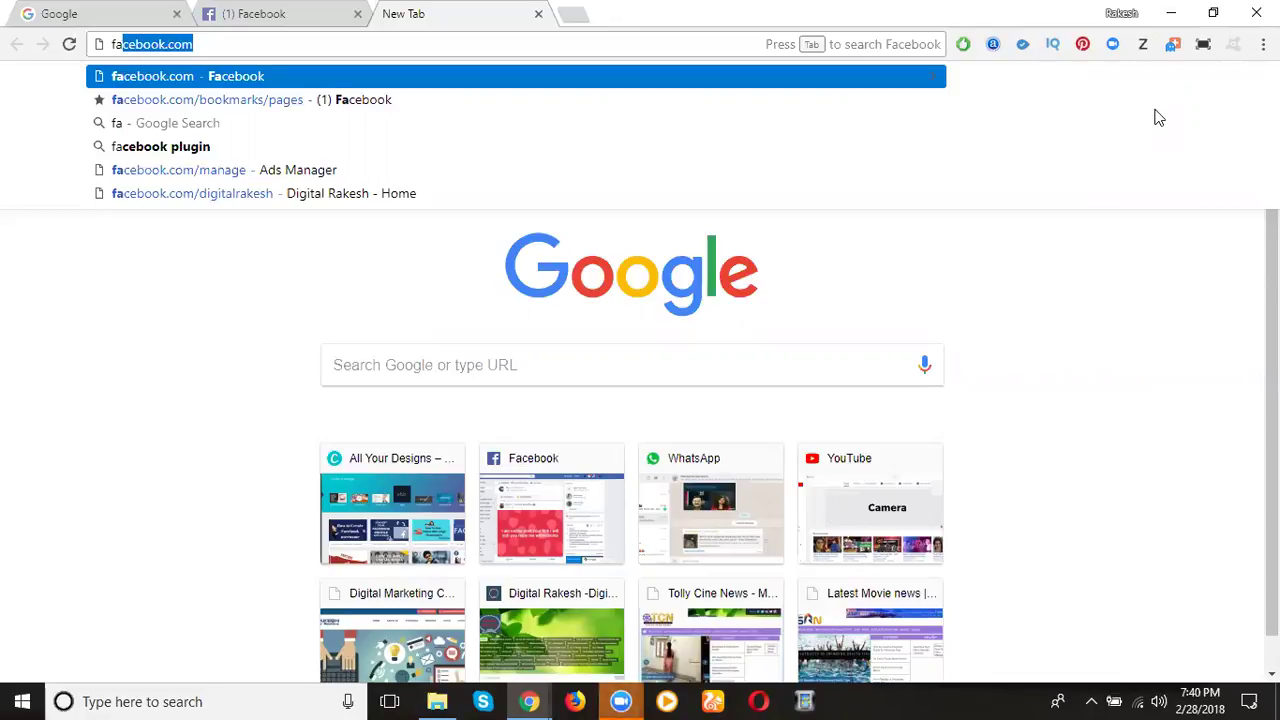
Open the Facebook ad accounts page at facebook.com/manage.
key("Right")
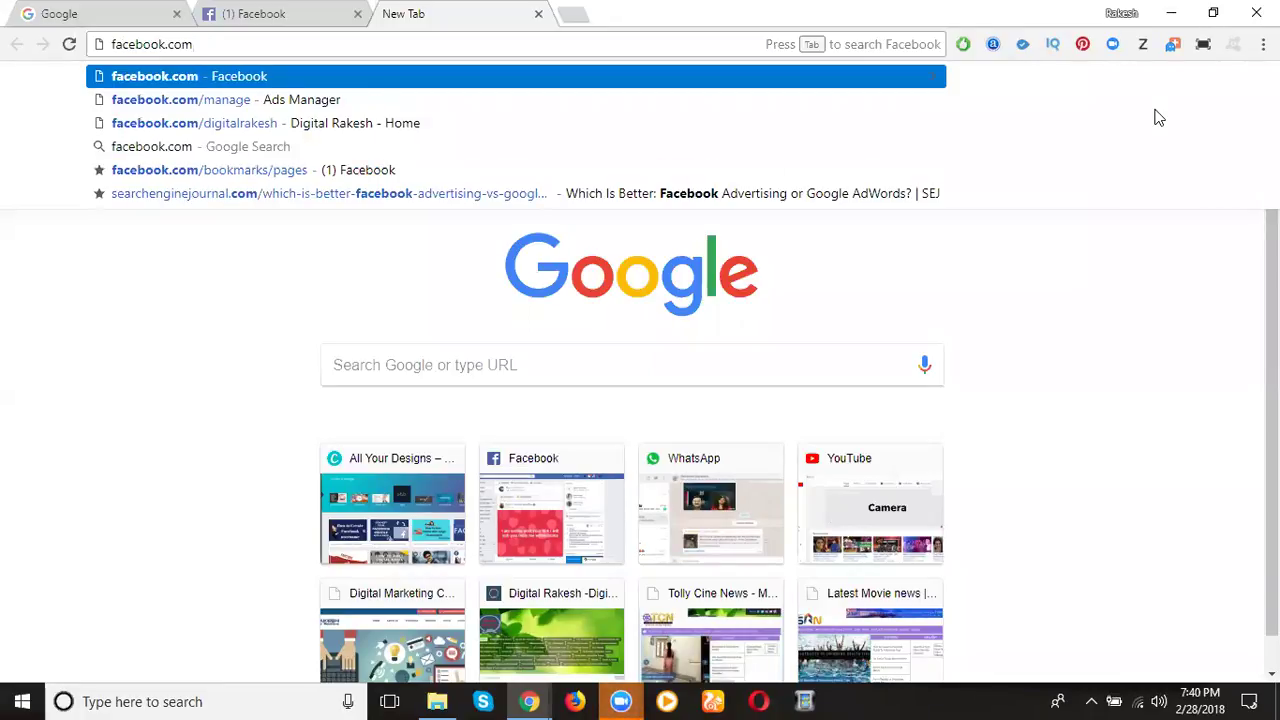
type("/manage")
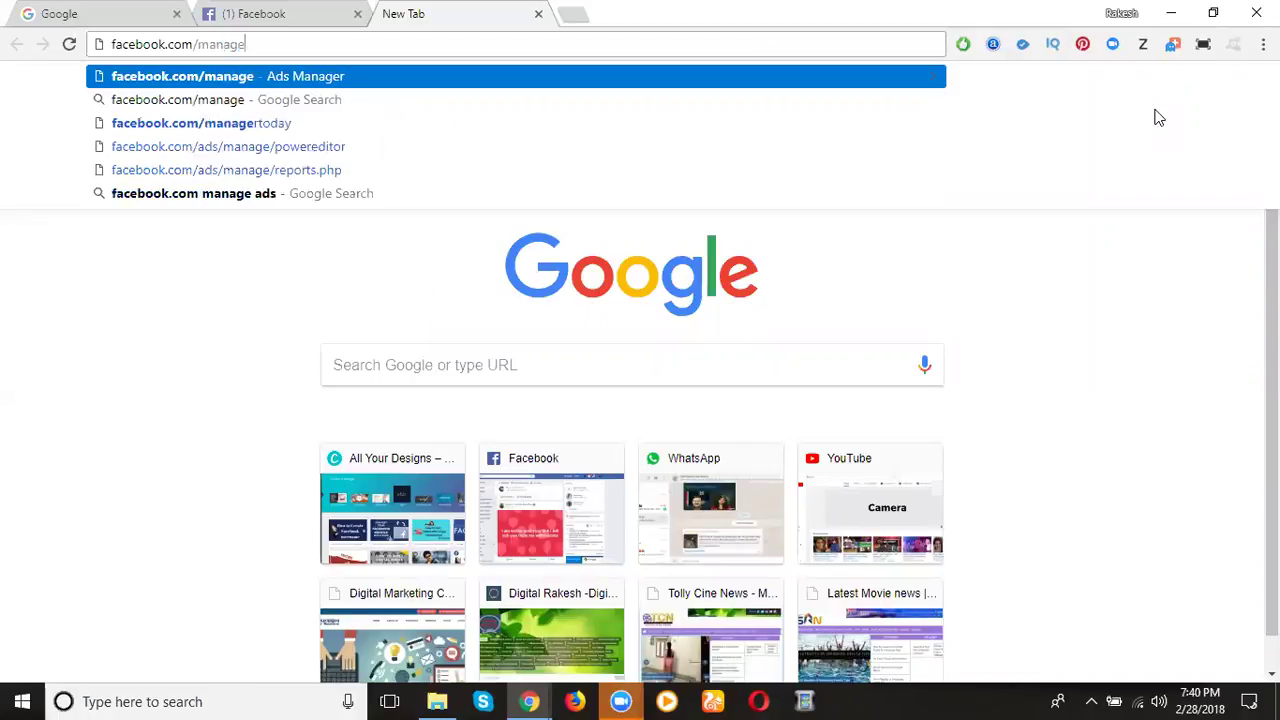
key("Return")
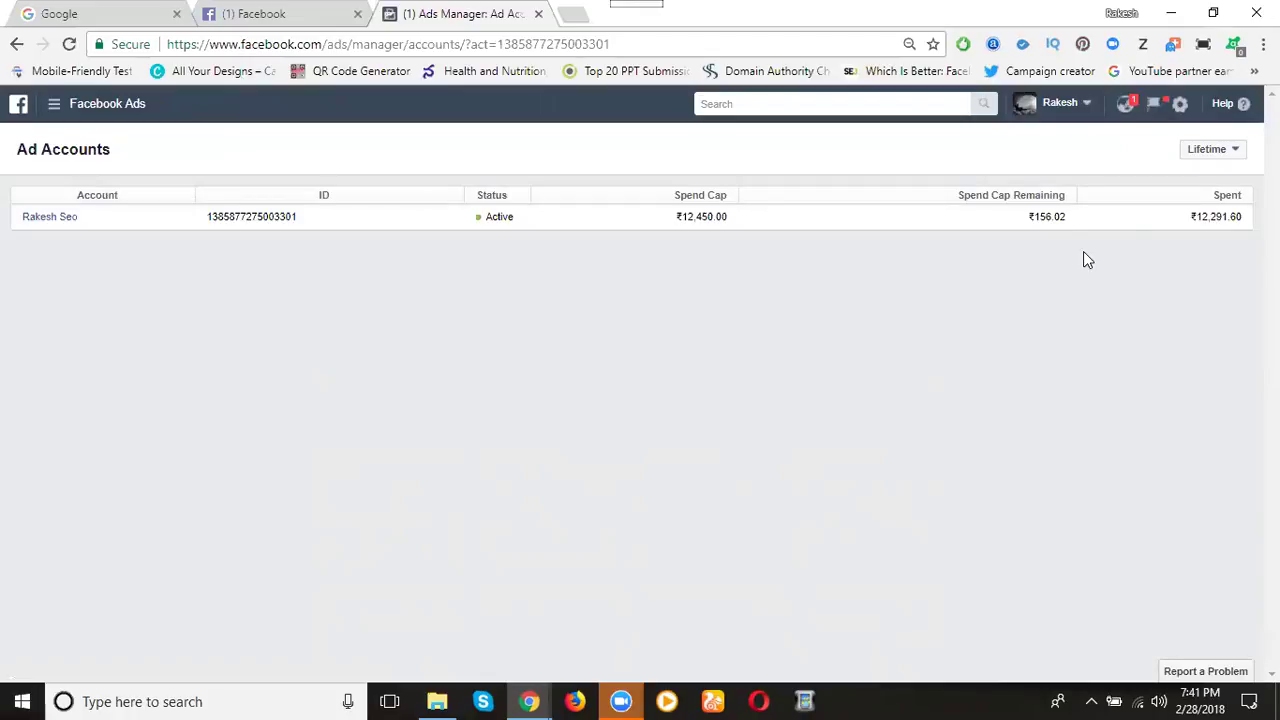
Open the ad account's billing payment settings and review the payment methods offered for adding money, without adding any.
left_click(55, 106)
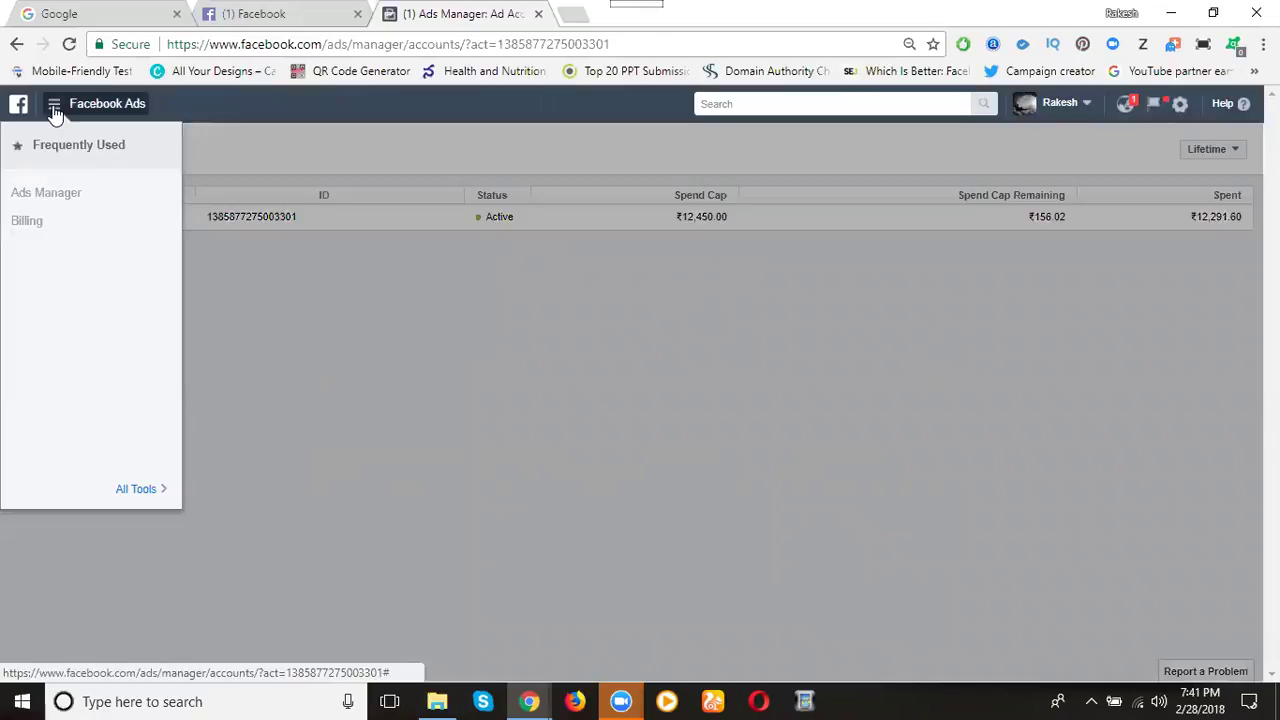
left_click(27, 222)
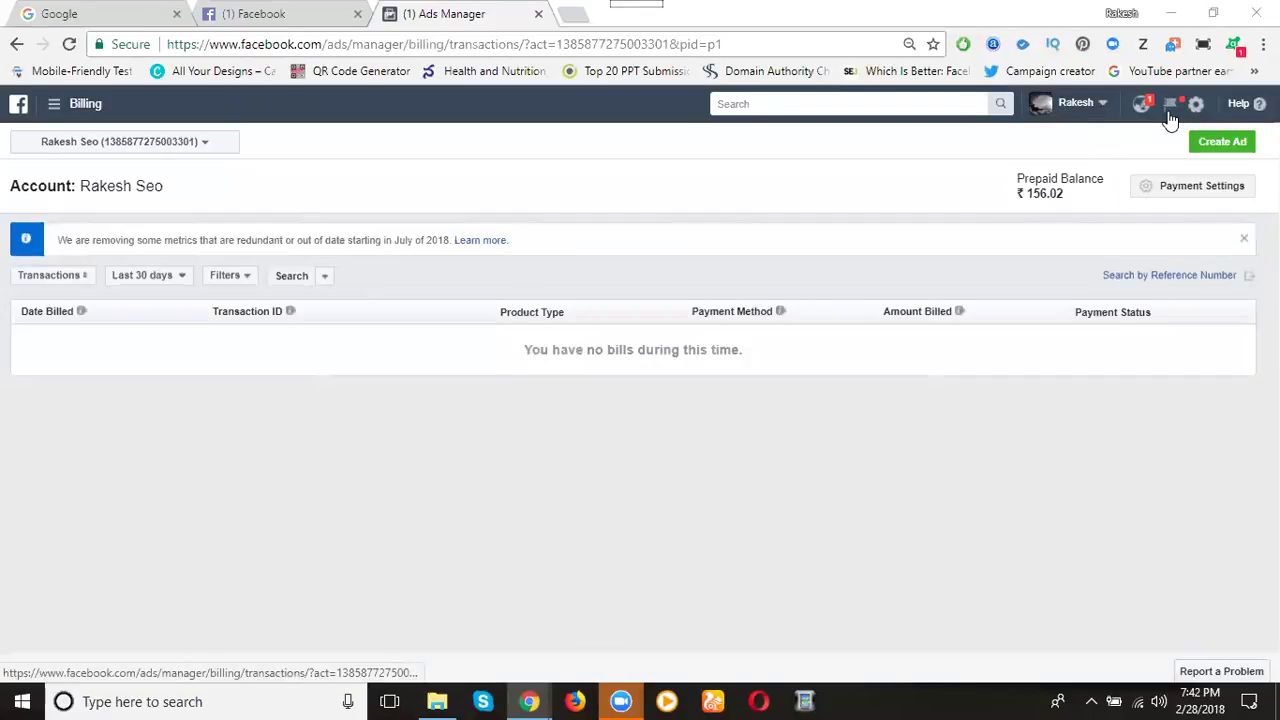
left_click(1179, 184)
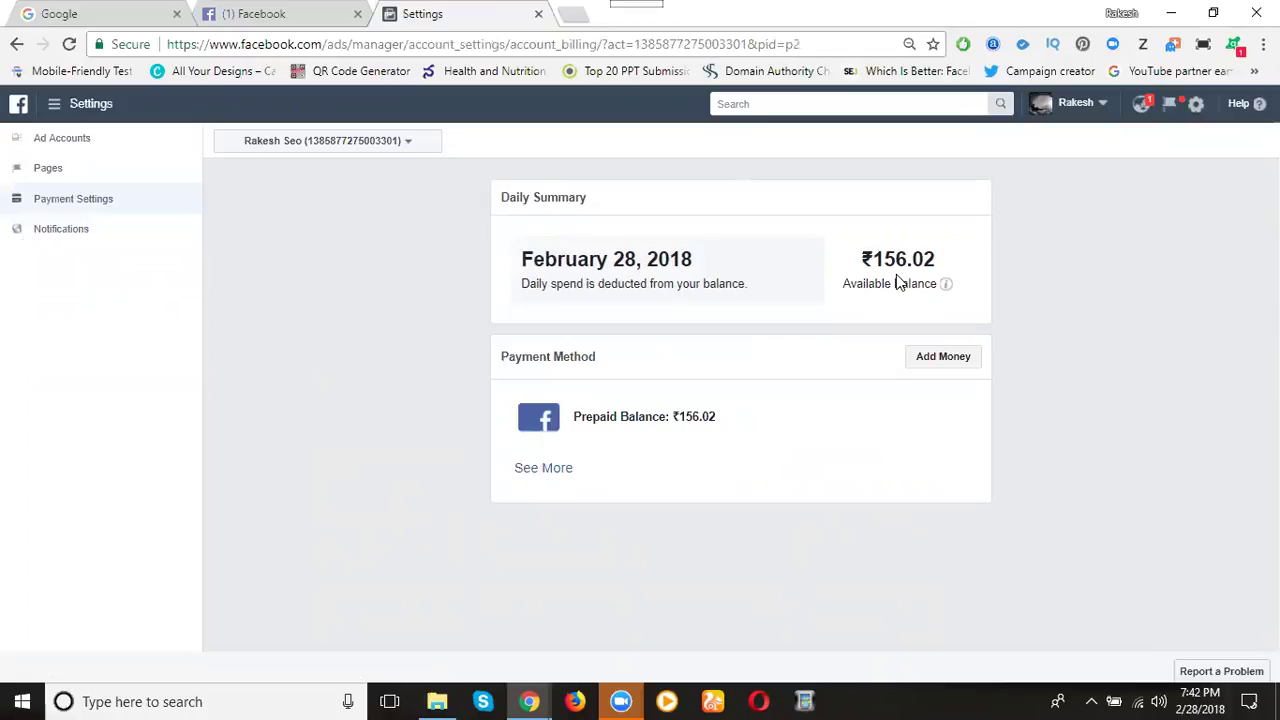
left_click(929, 358)
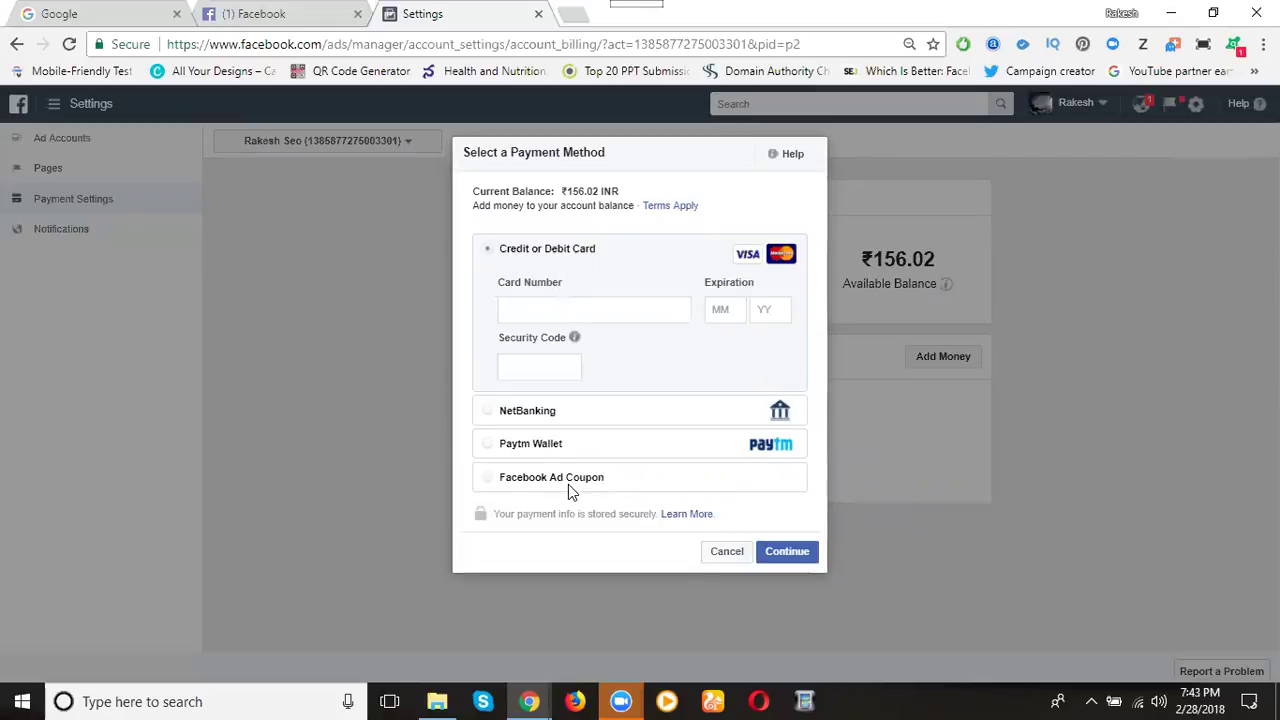
left_click(724, 554)
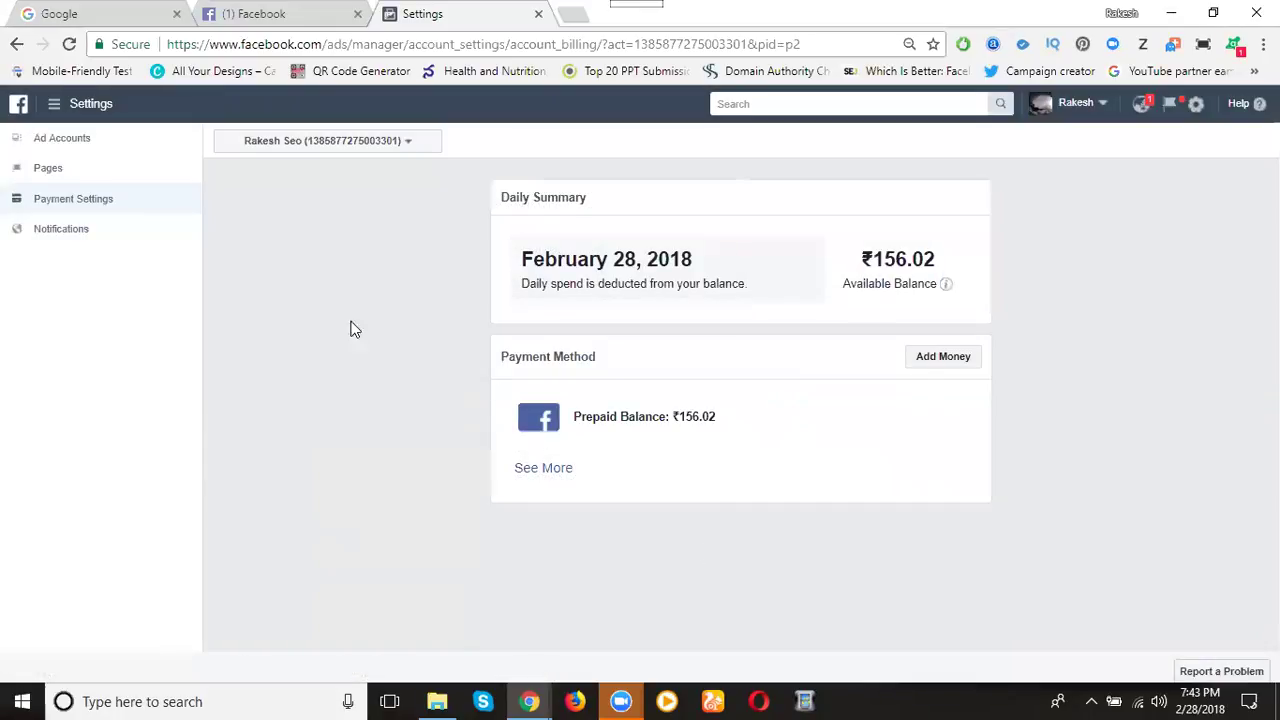
Return to Ads Manager and set a new campaign's objective to Engagement with the Page likes type.
left_click(54, 104)
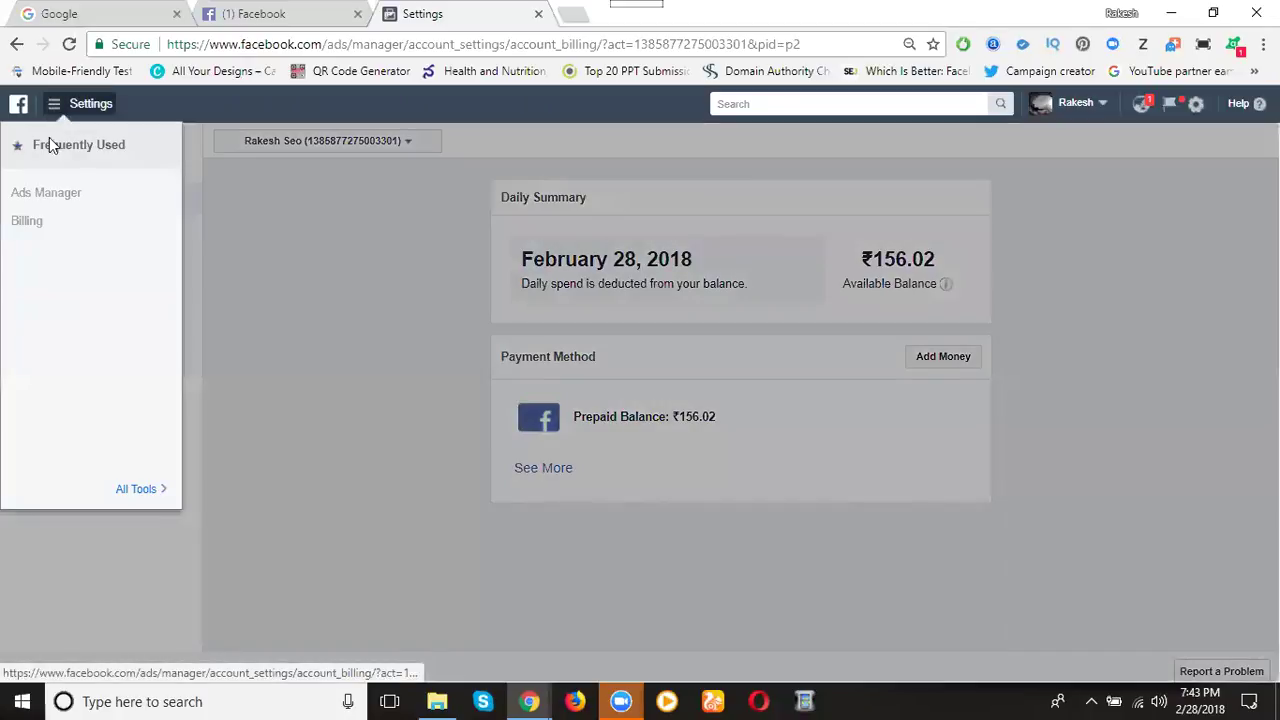
left_click(44, 195)
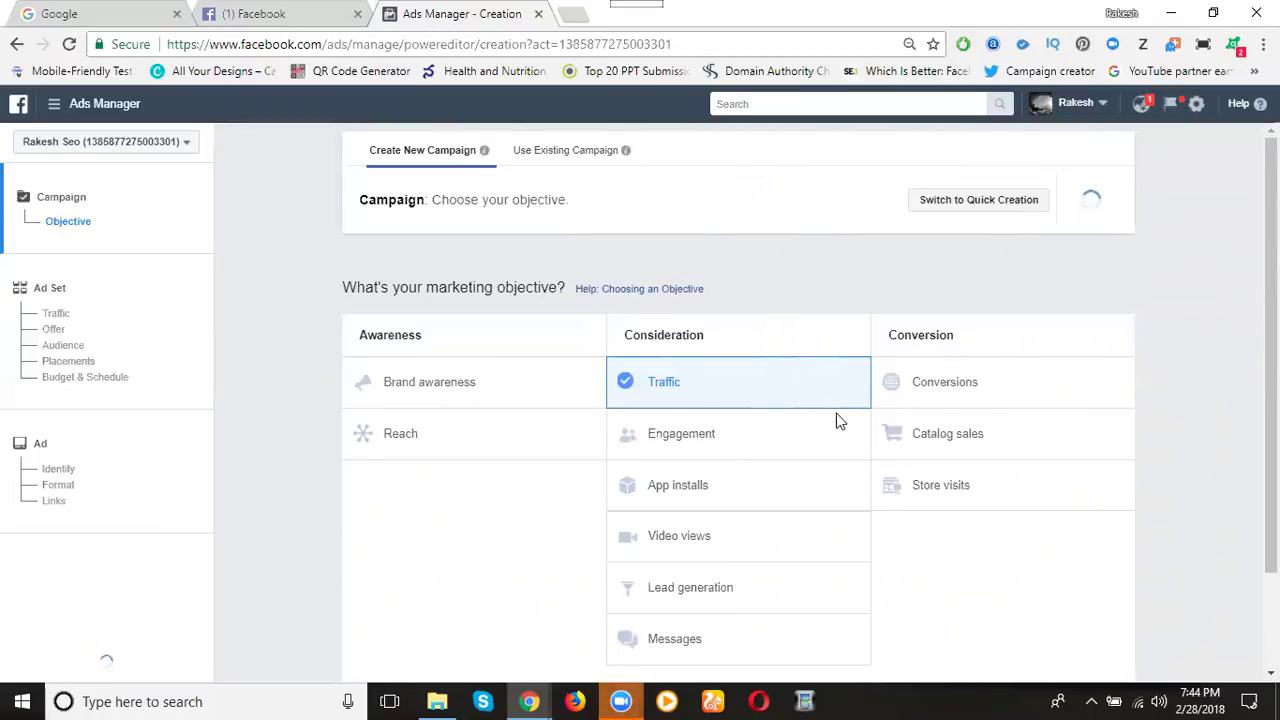
scroll(676, 428, "down", 1)
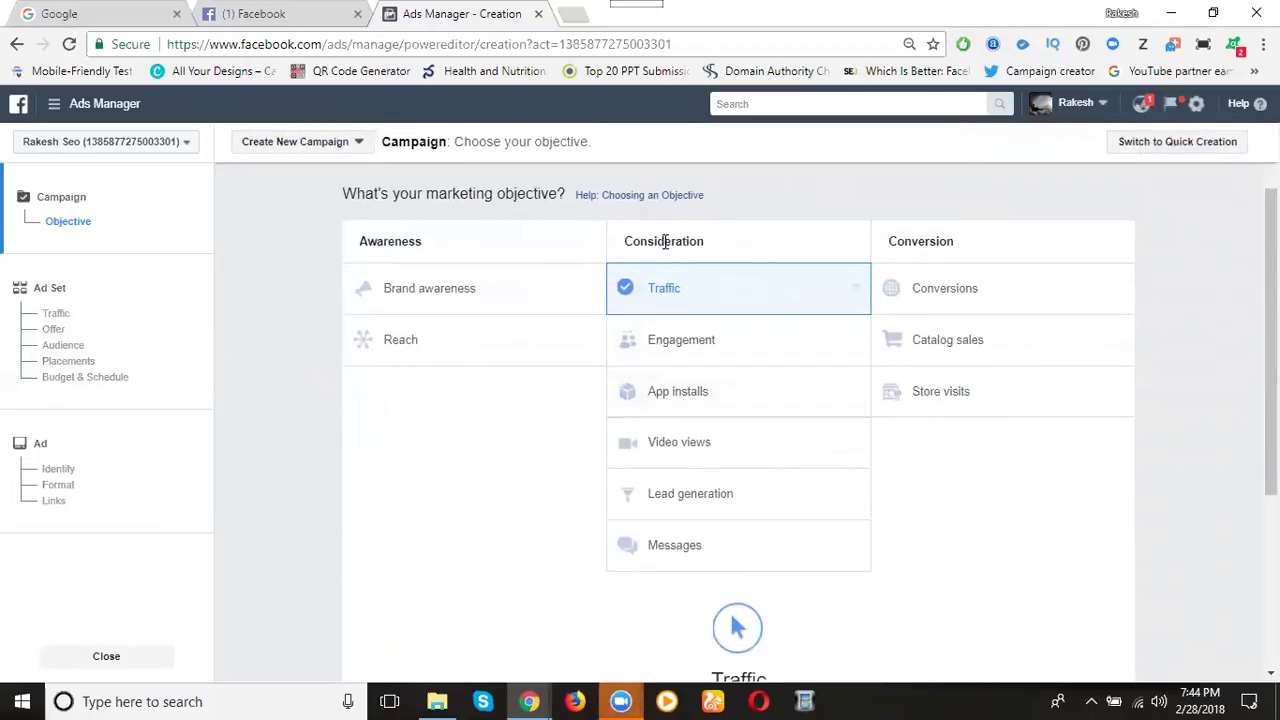
left_click(668, 345)
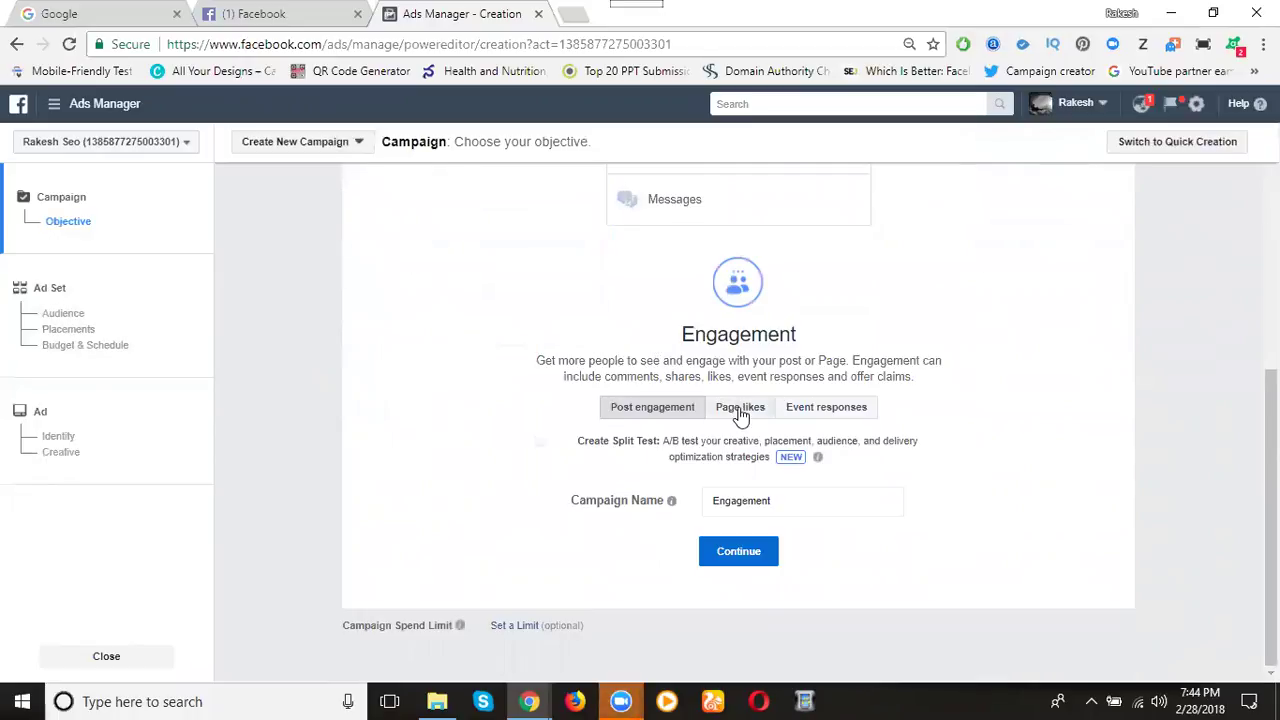
left_click(740, 410)
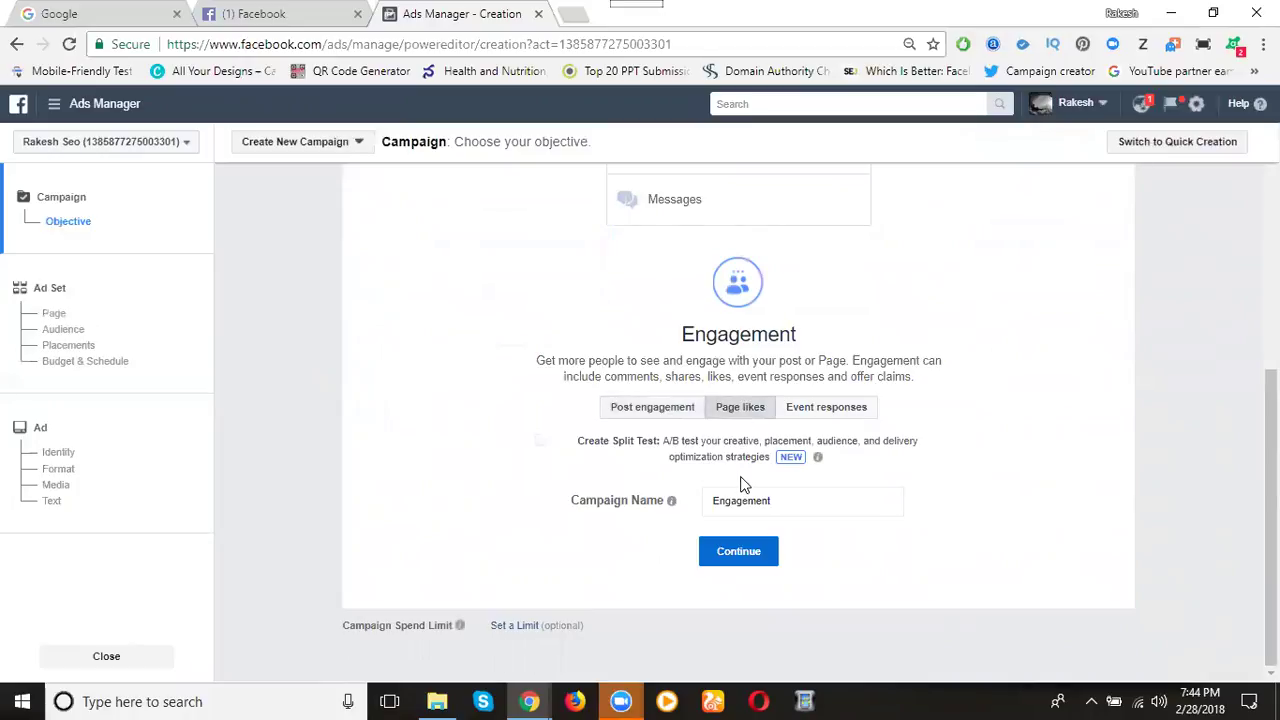
Name the campaign "13 likes" and continue to the ad set setup.
double_click(719, 505)
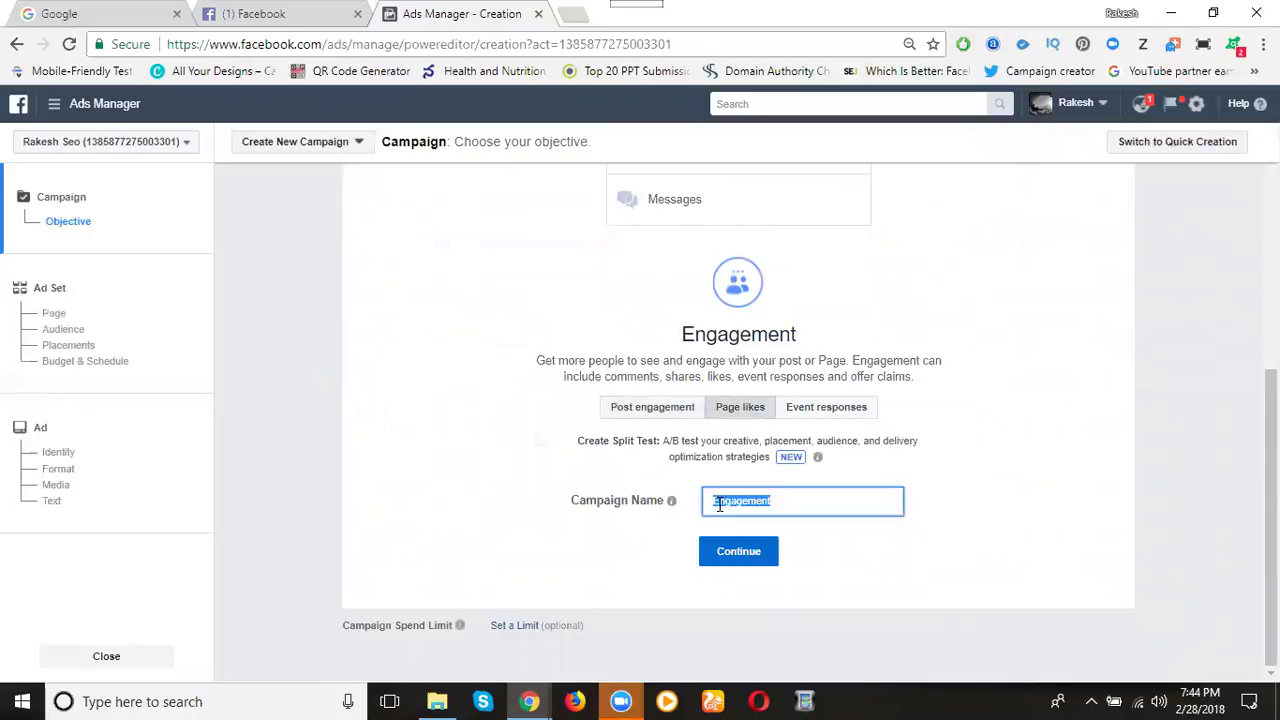
type("13 likes")
left_click(735, 556)
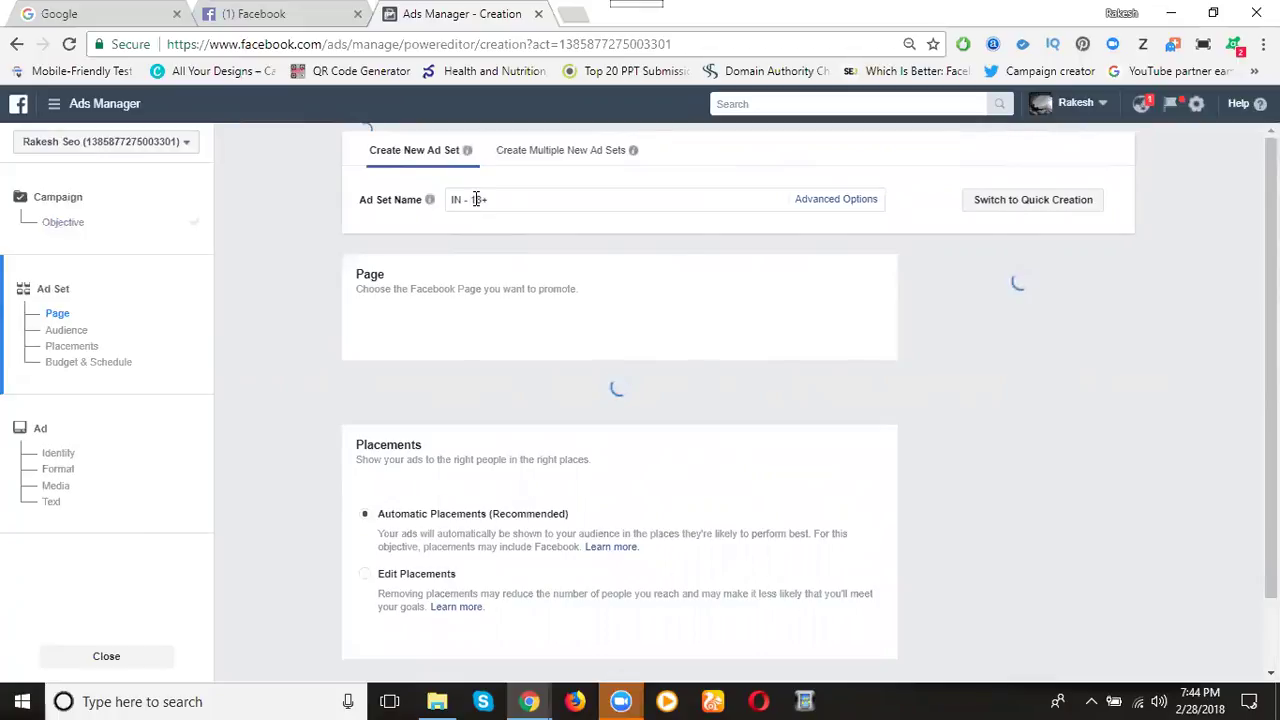
Name the ad set "123 ads" and choose AryaSamaj Balkampet as the Facebook Page to promote.
triple_click(476, 199)
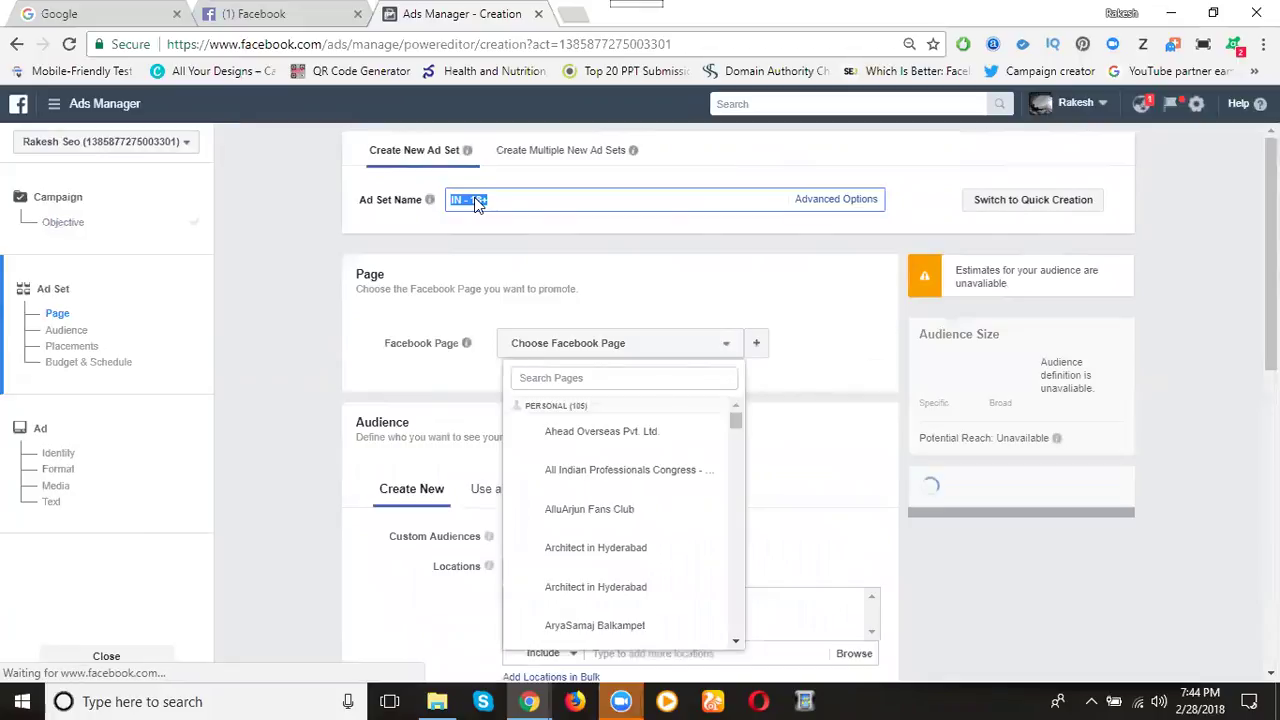
type("123 ads")
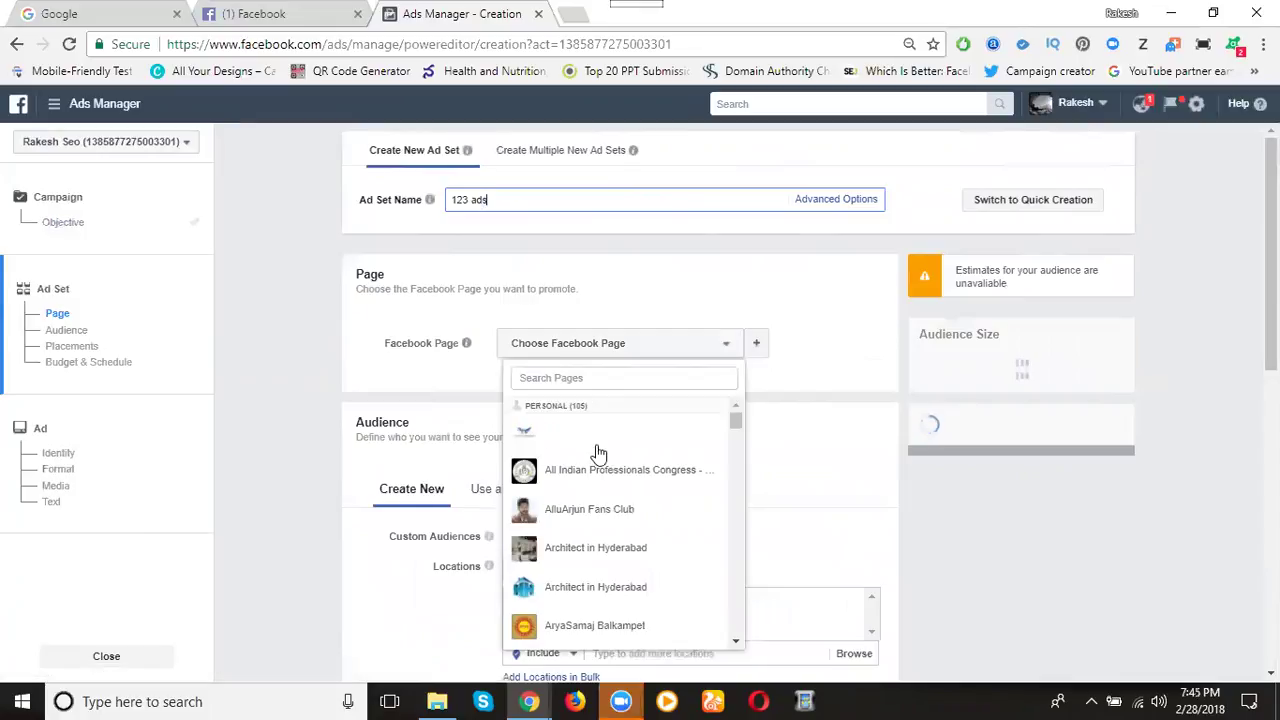
left_click(576, 625)
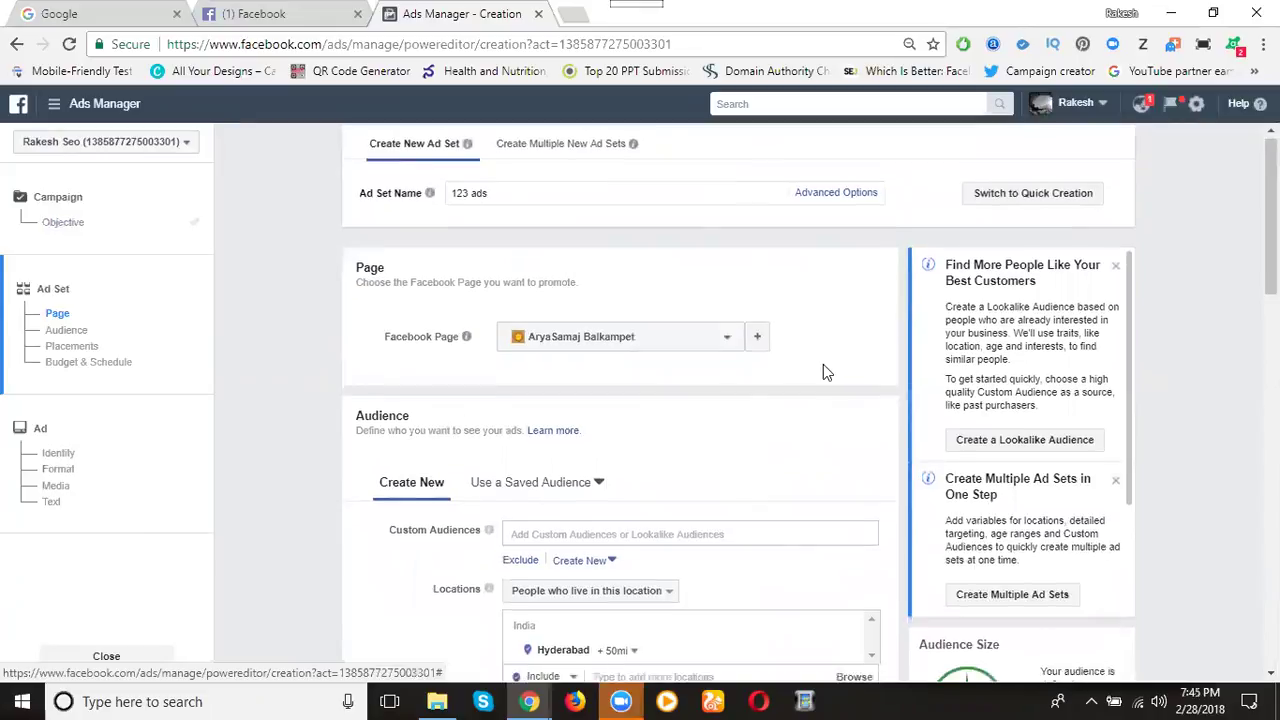
Set the audience's maximum age to 40.
scroll(823, 366, "down", 3)
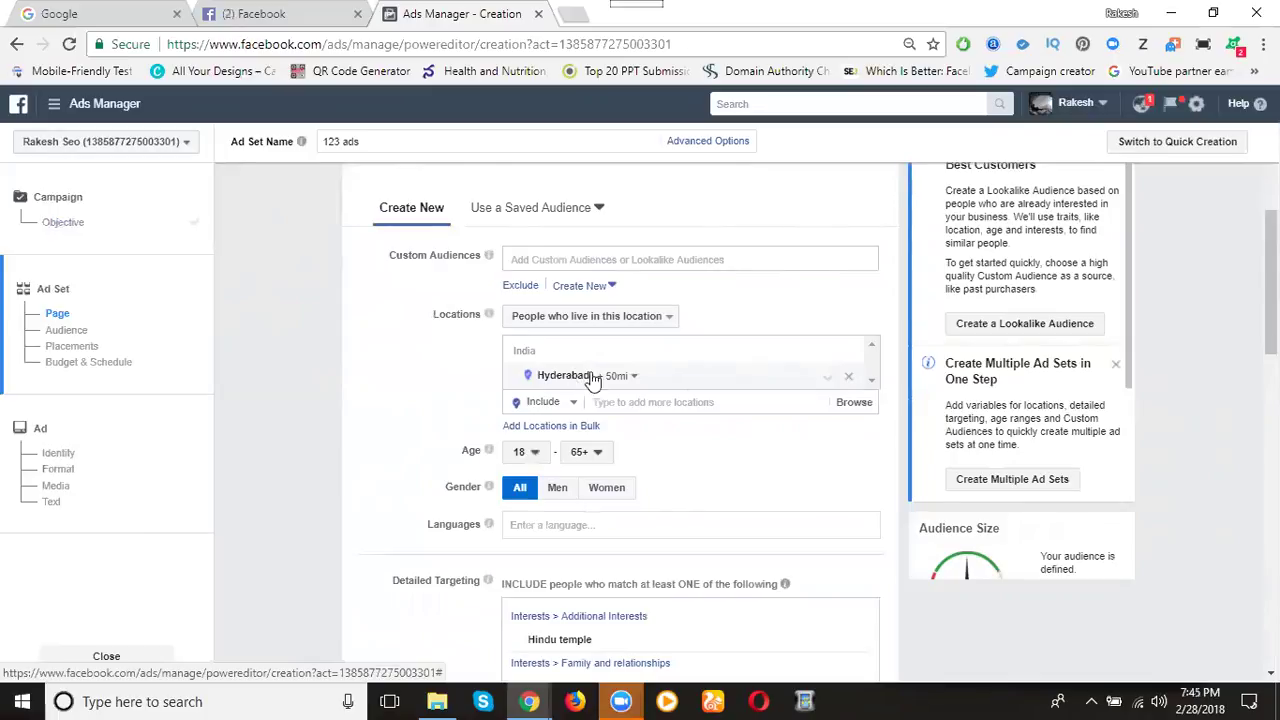
scroll(1203, 463, "down", 1)
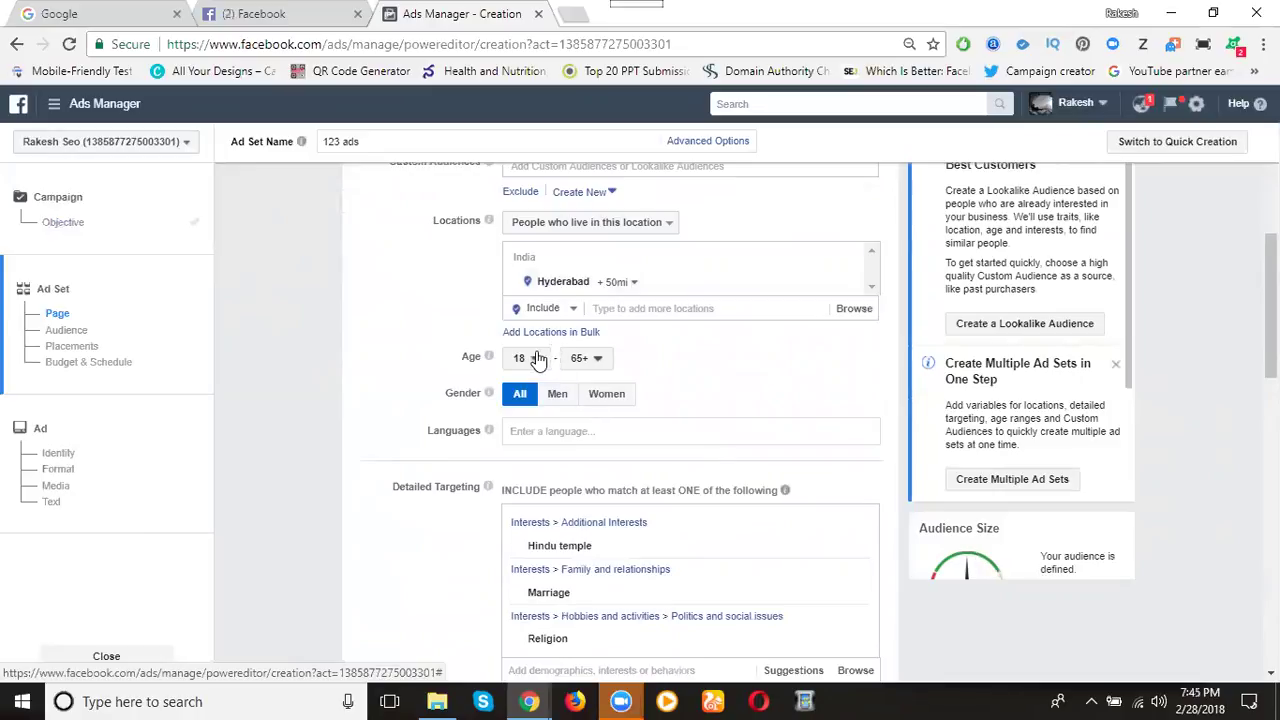
left_click(597, 362)
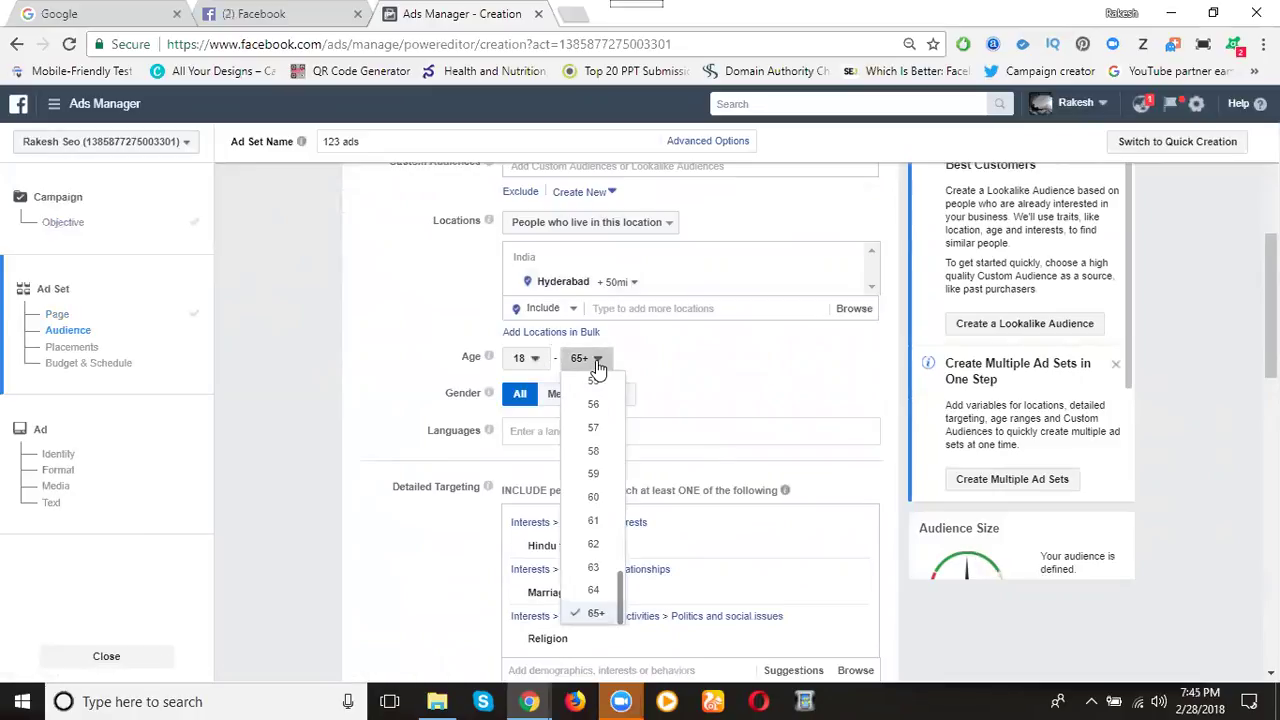
scroll(594, 424, "up", 5)
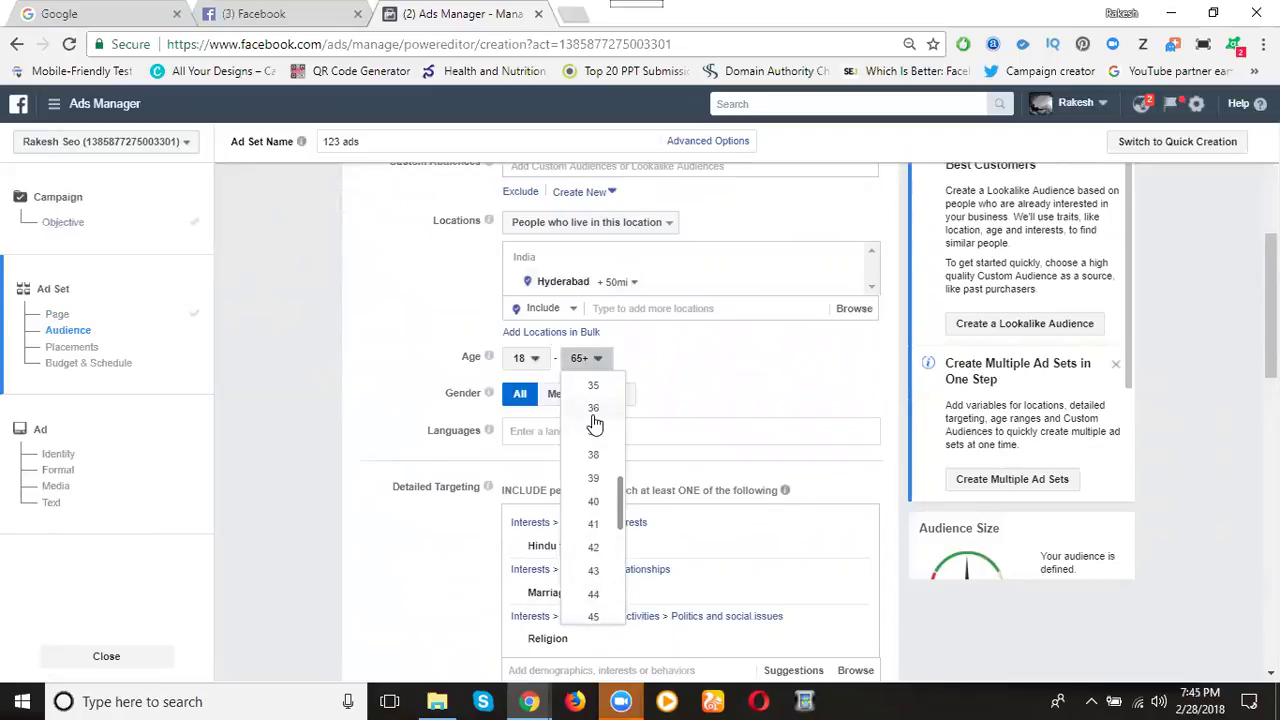
left_click(593, 500)
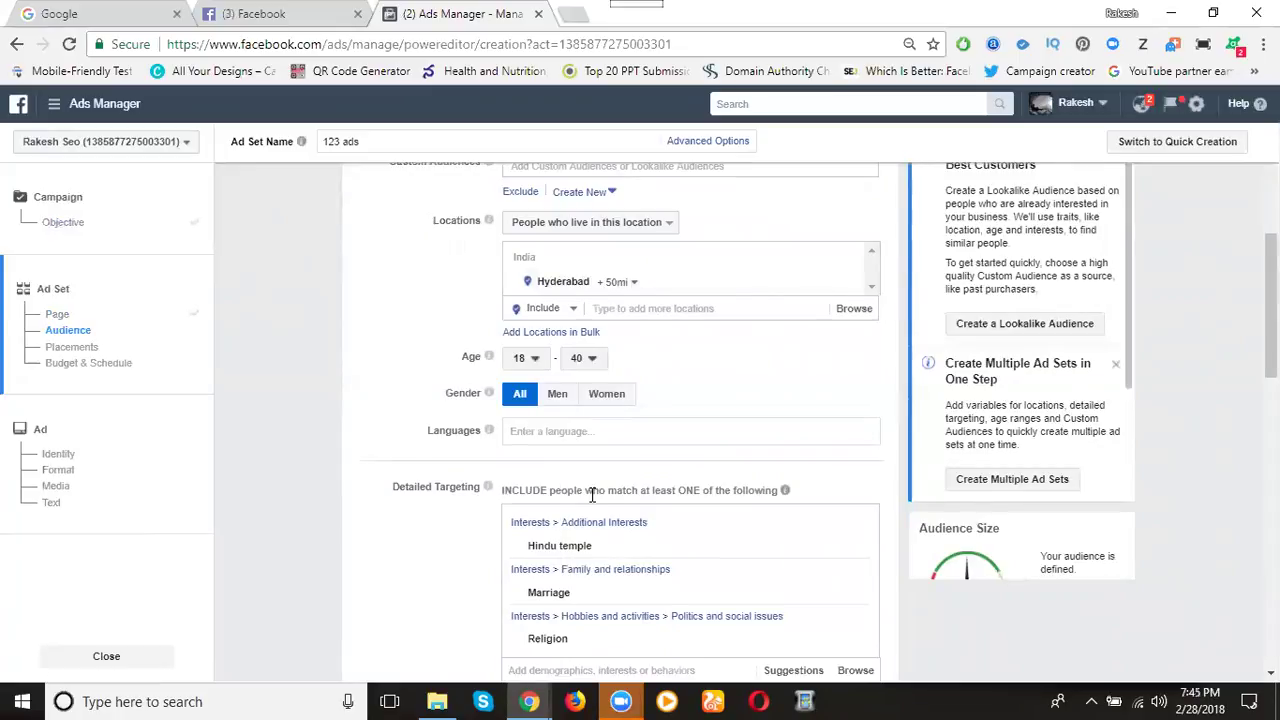
Add English (All) and Telugu as the audience languages.
left_click(528, 429)
type("eng")
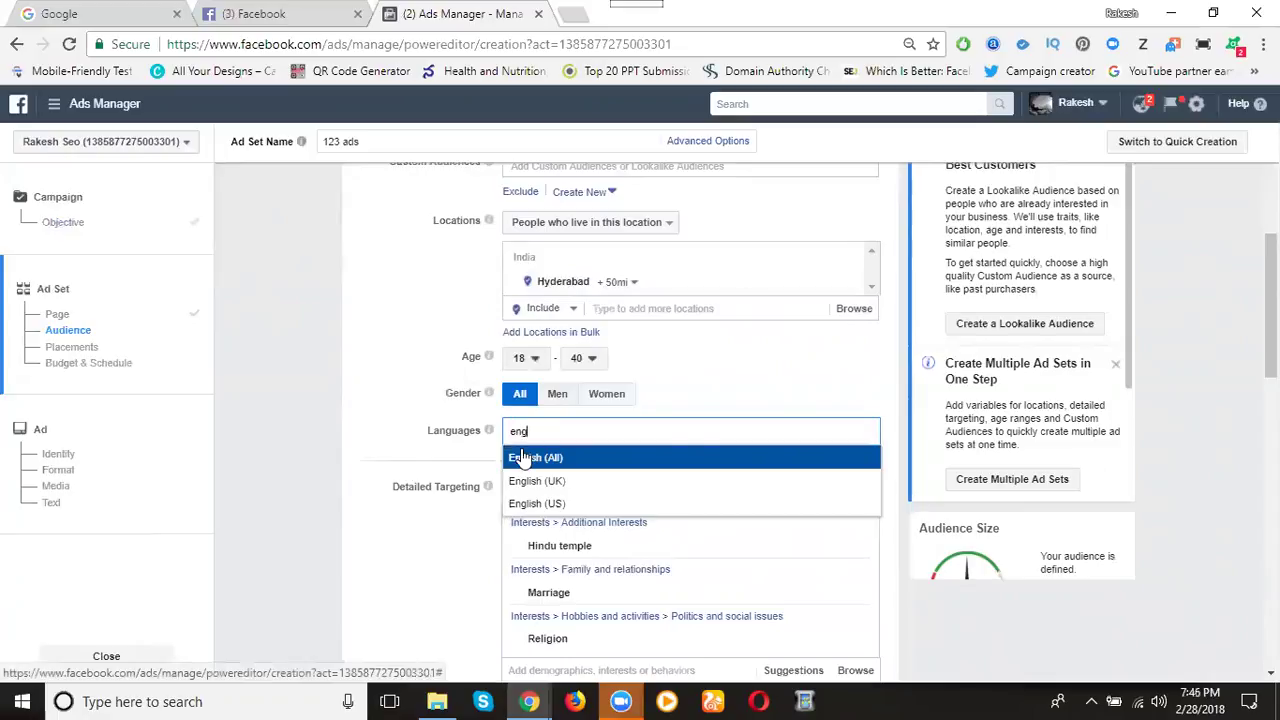
left_click(522, 457)
left_click(522, 452)
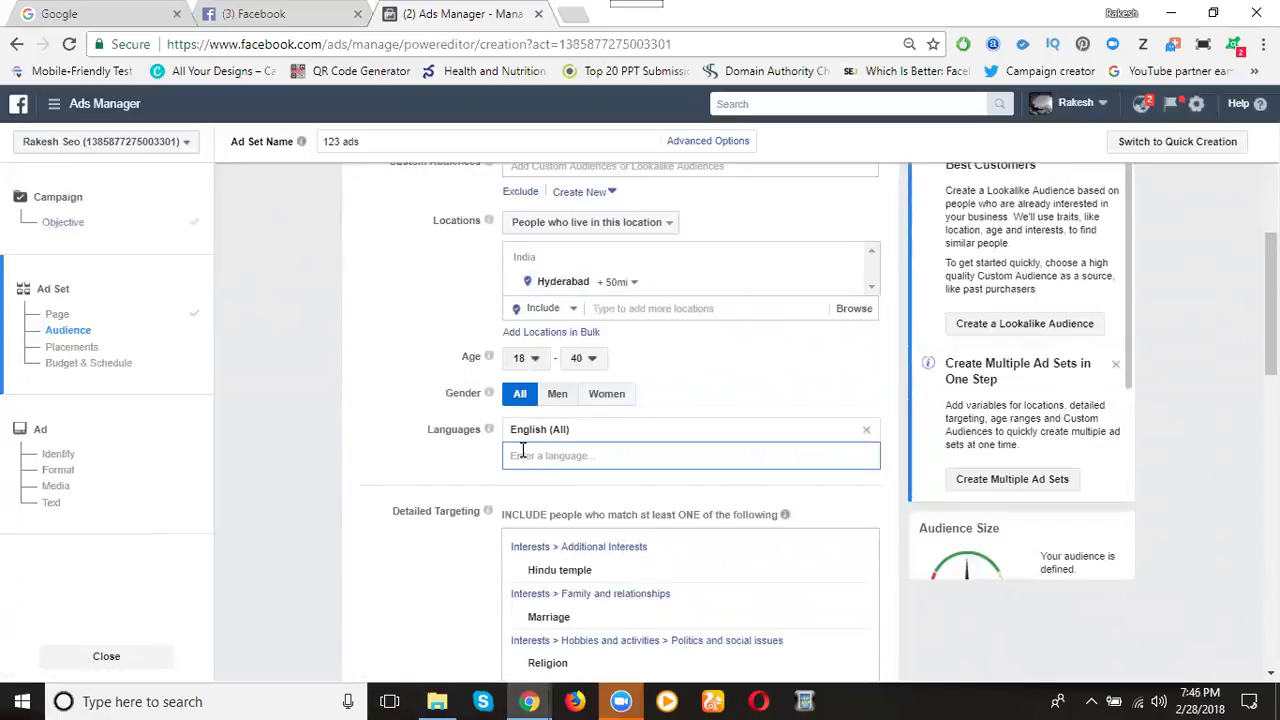
type("te")
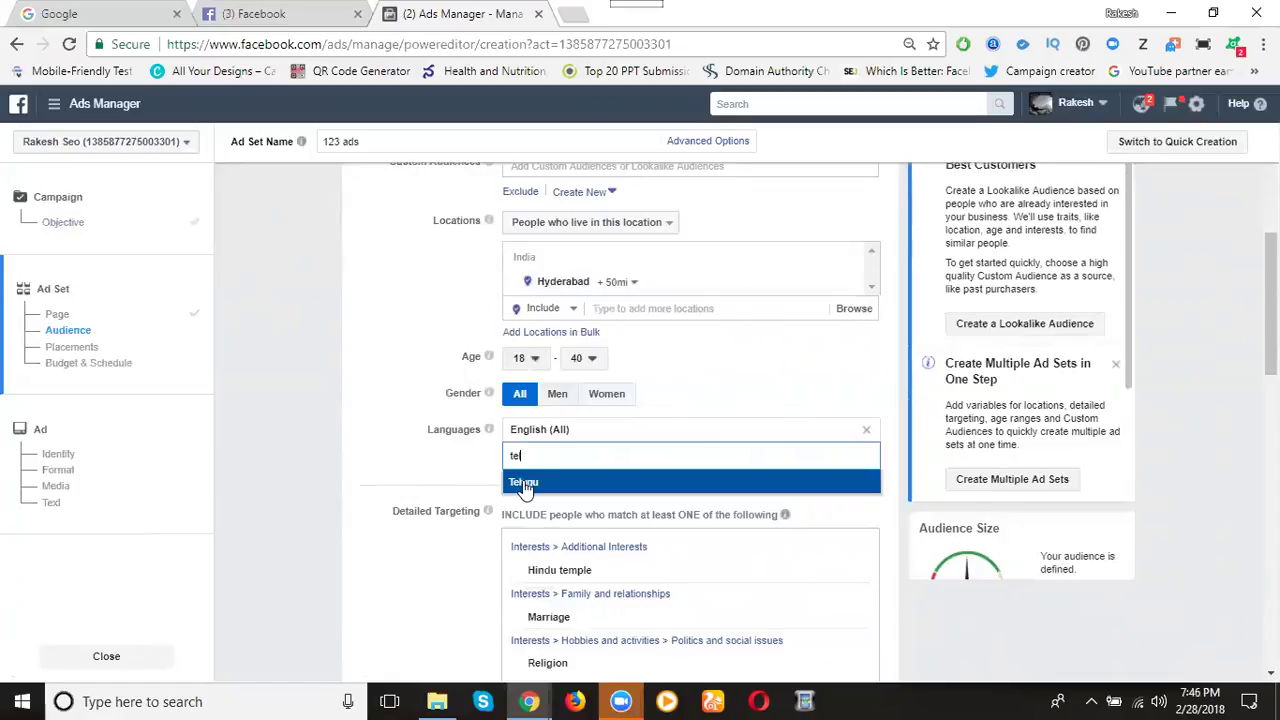
left_click(523, 482)
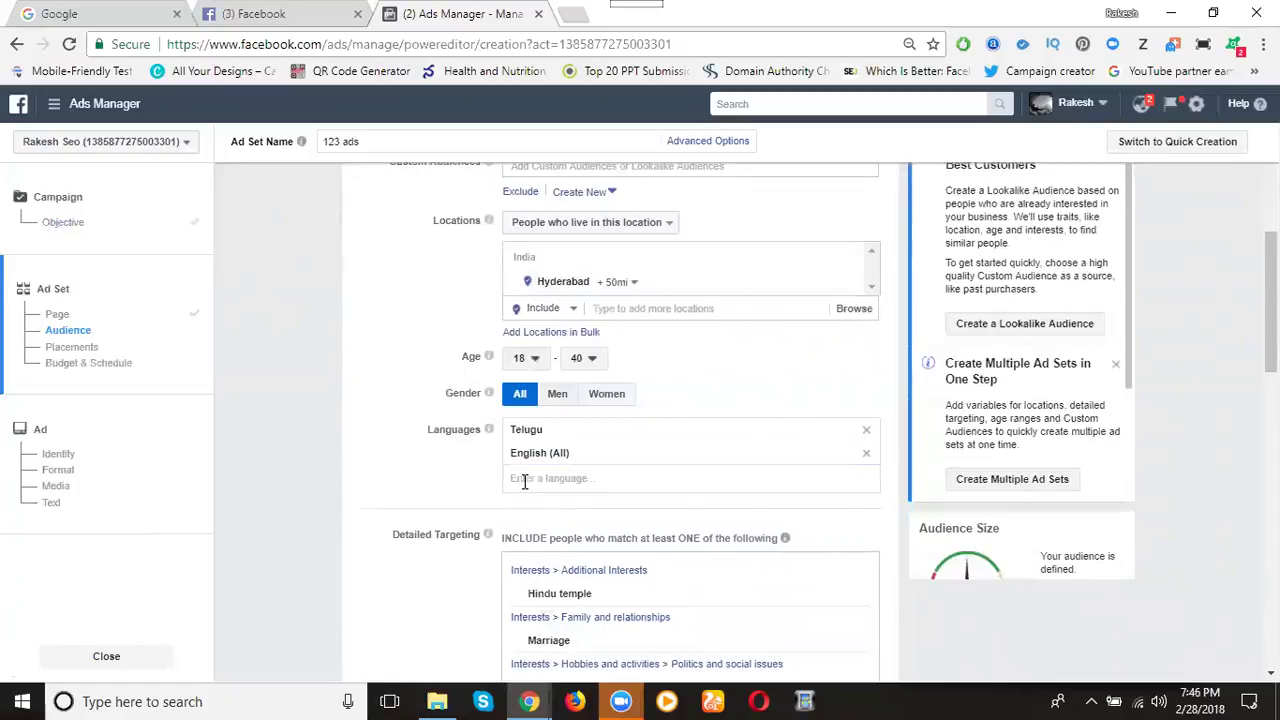
Remove the Hindu temple and Religion interests from the audience's detailed targeting.
scroll(1025, 363, "down", 3)
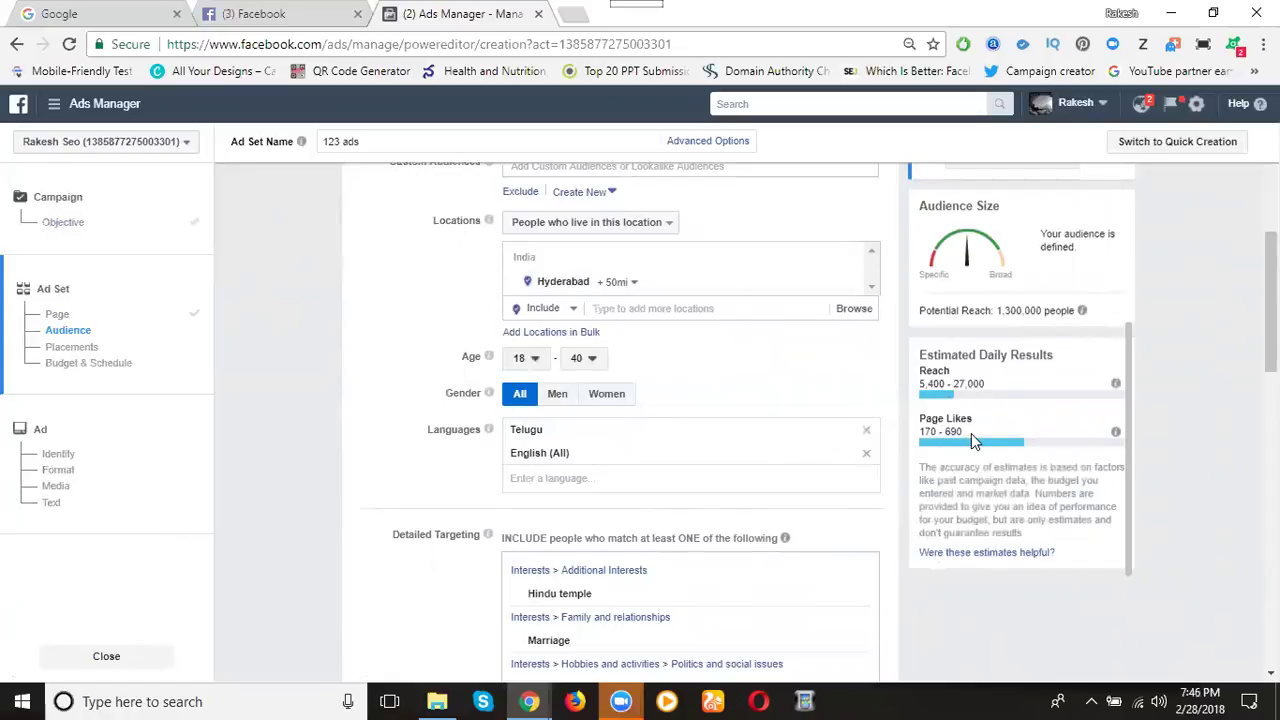
scroll(784, 366, "down", 2)
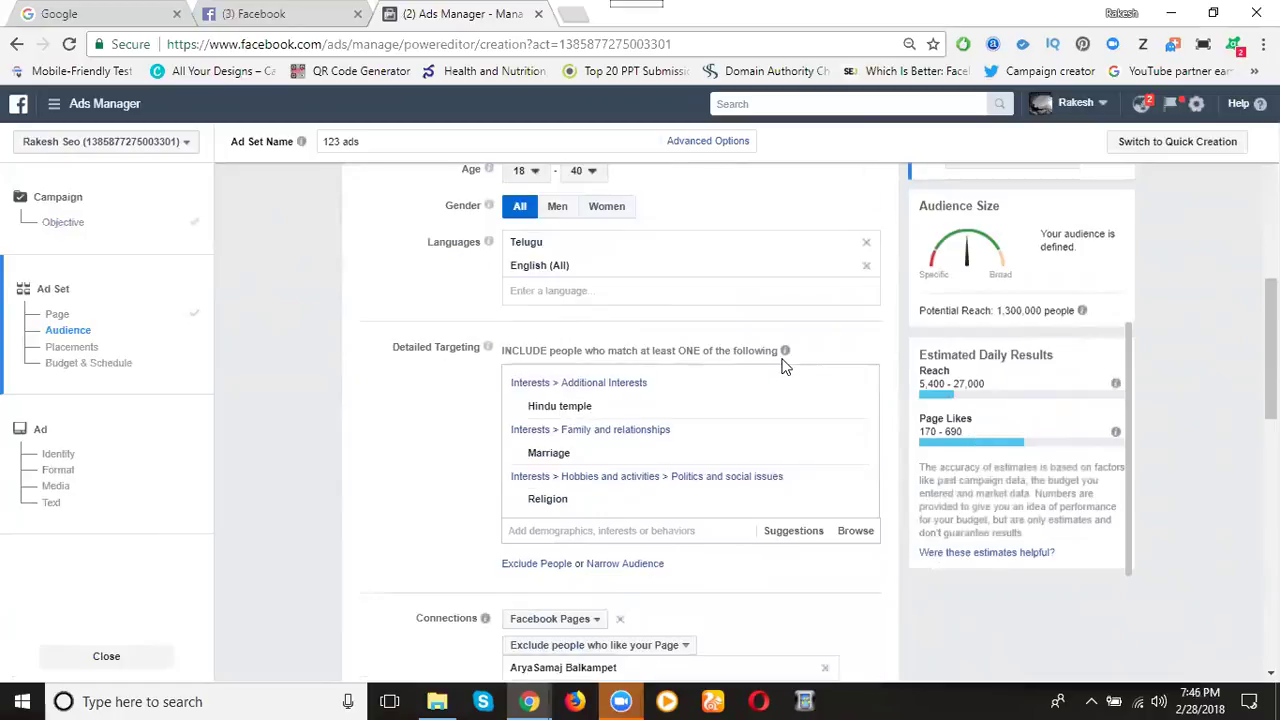
scroll(784, 366, "down", 1)
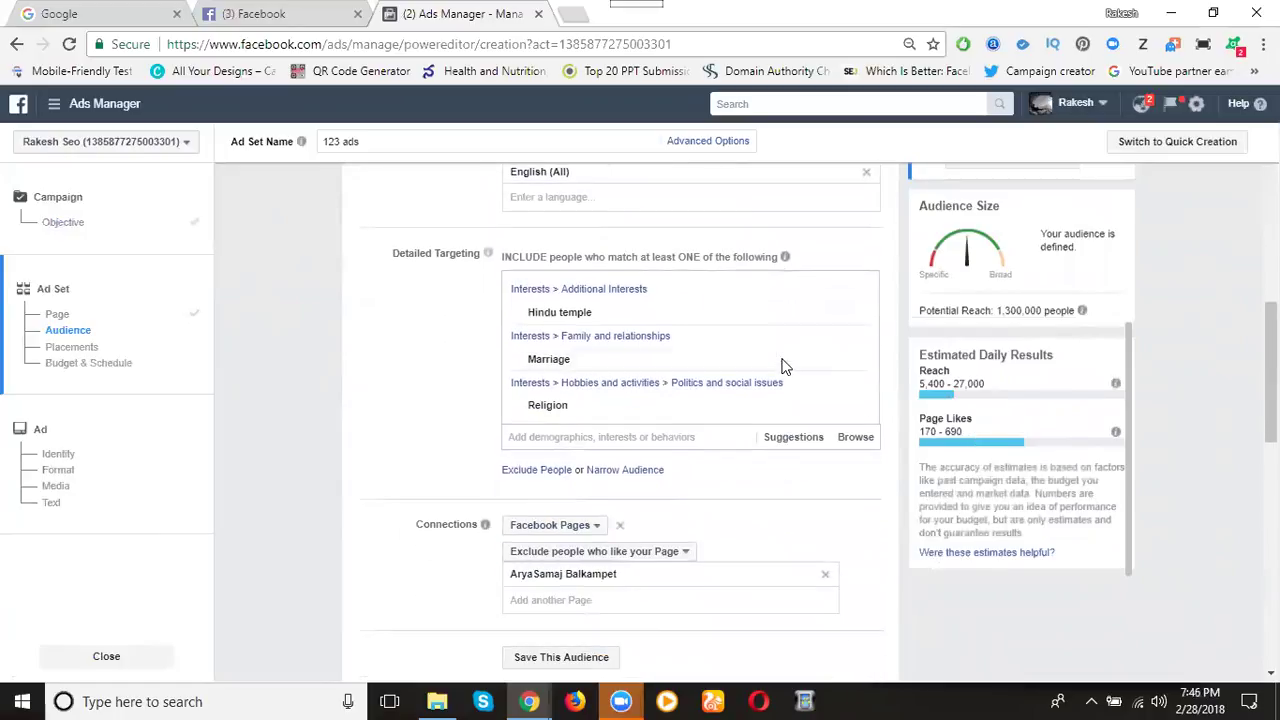
left_click(857, 318)
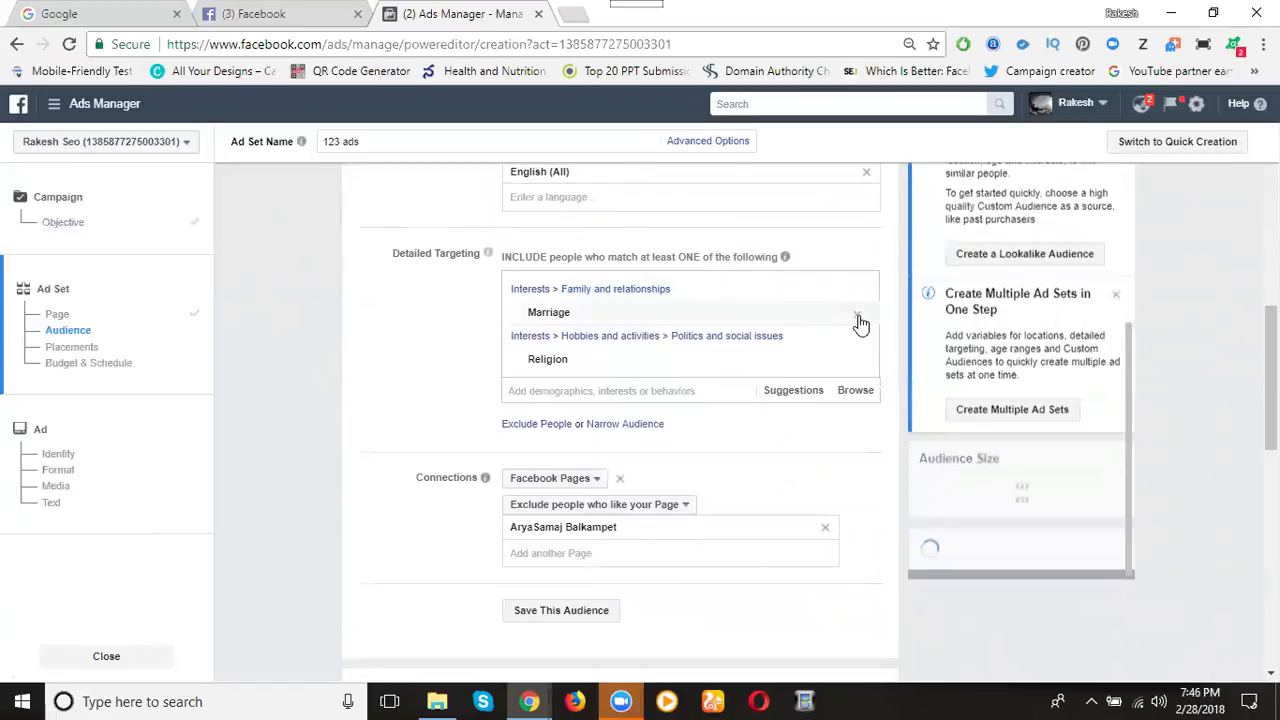
left_click(858, 364)
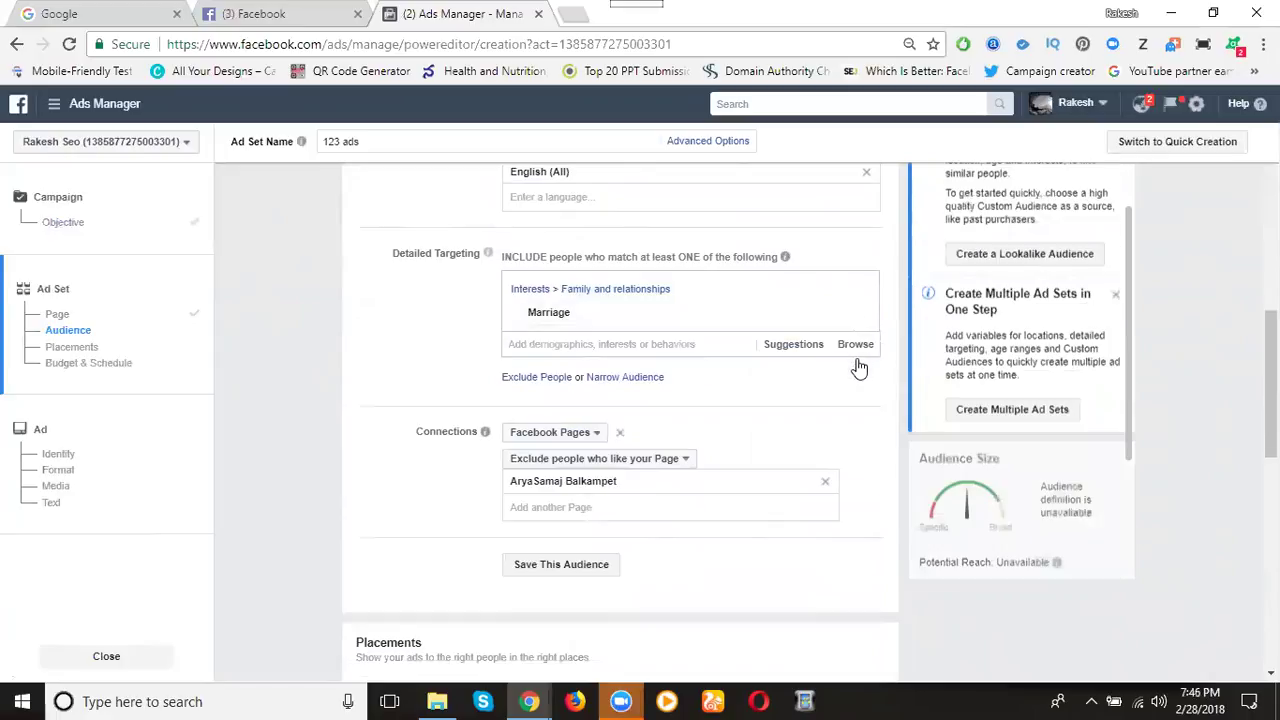
Search the detailed targeting for "arya samaj" and add the Arya Samaj interest.
left_click(665, 343)
type("a")
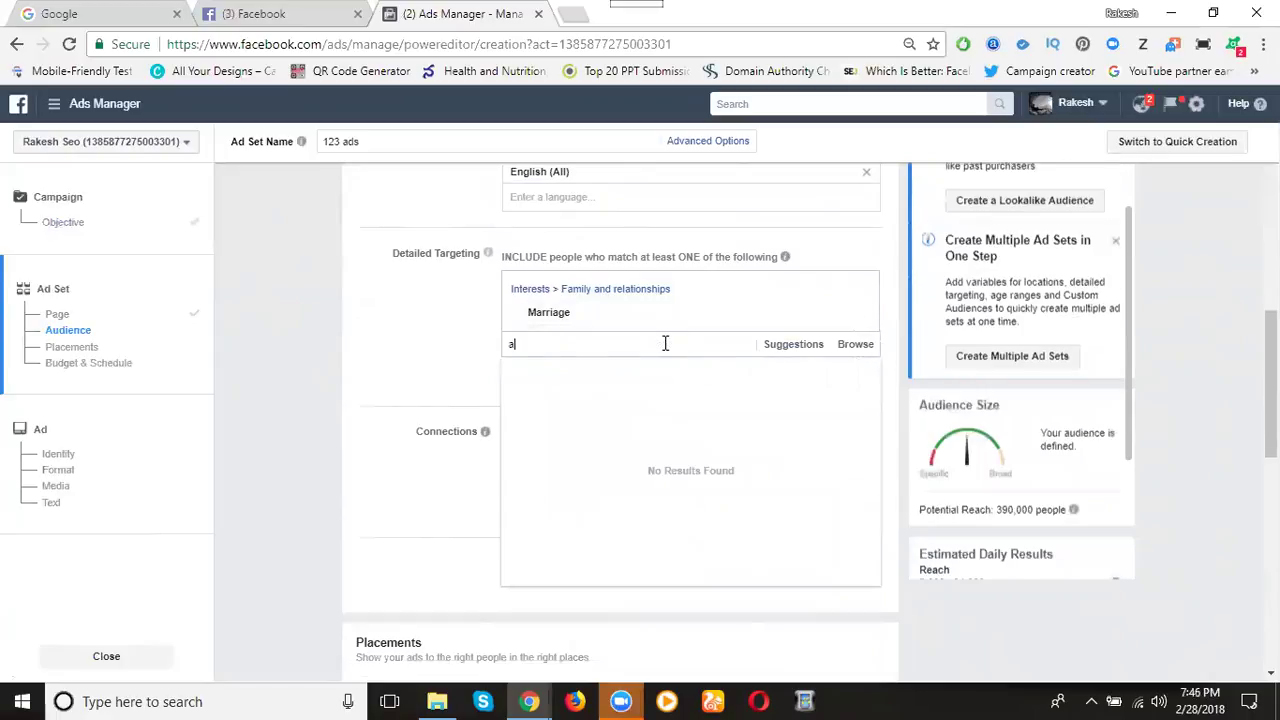
type("rya samaj")
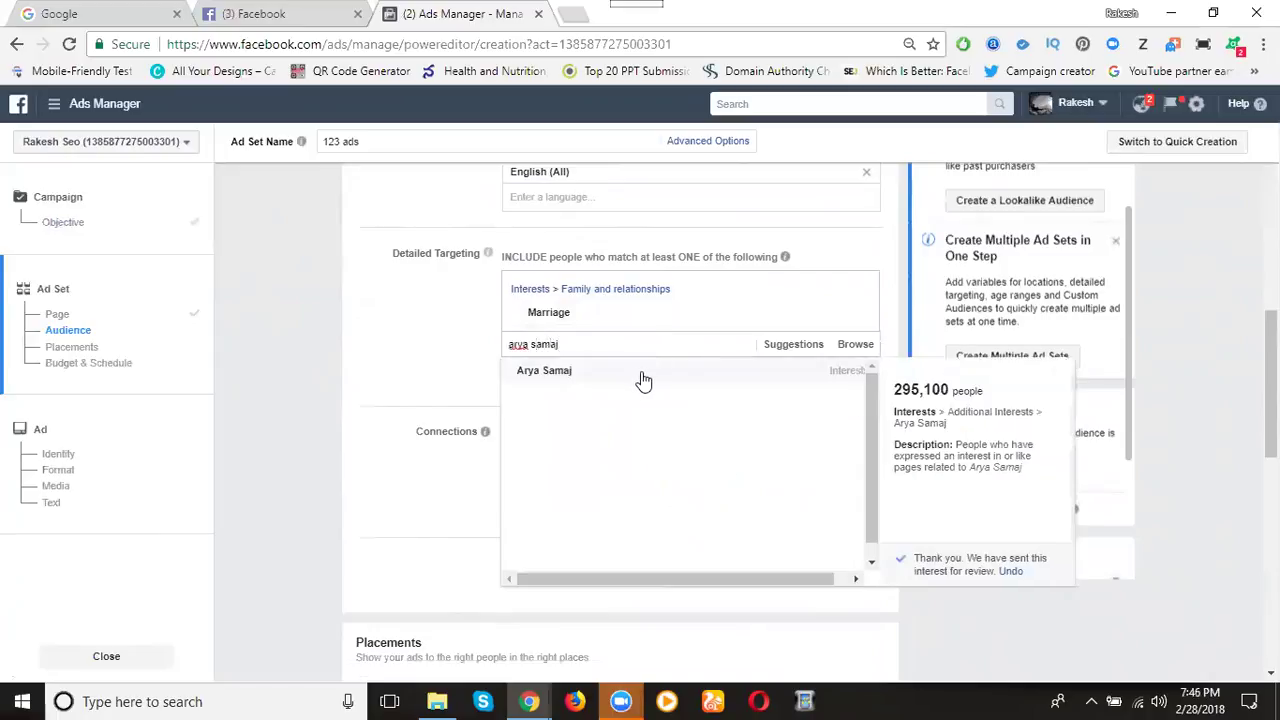
left_click(641, 374)
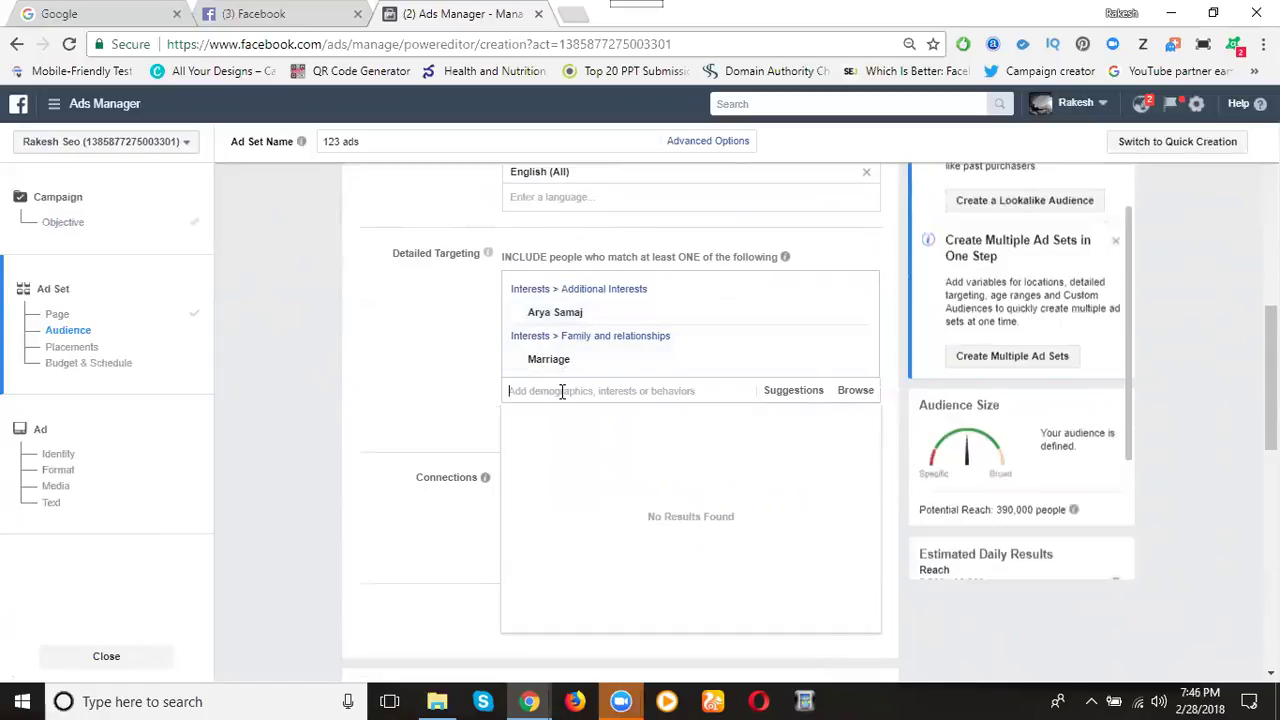
Search the detailed targeting for "wedding" and add the Weddings interest.
type("wedding")
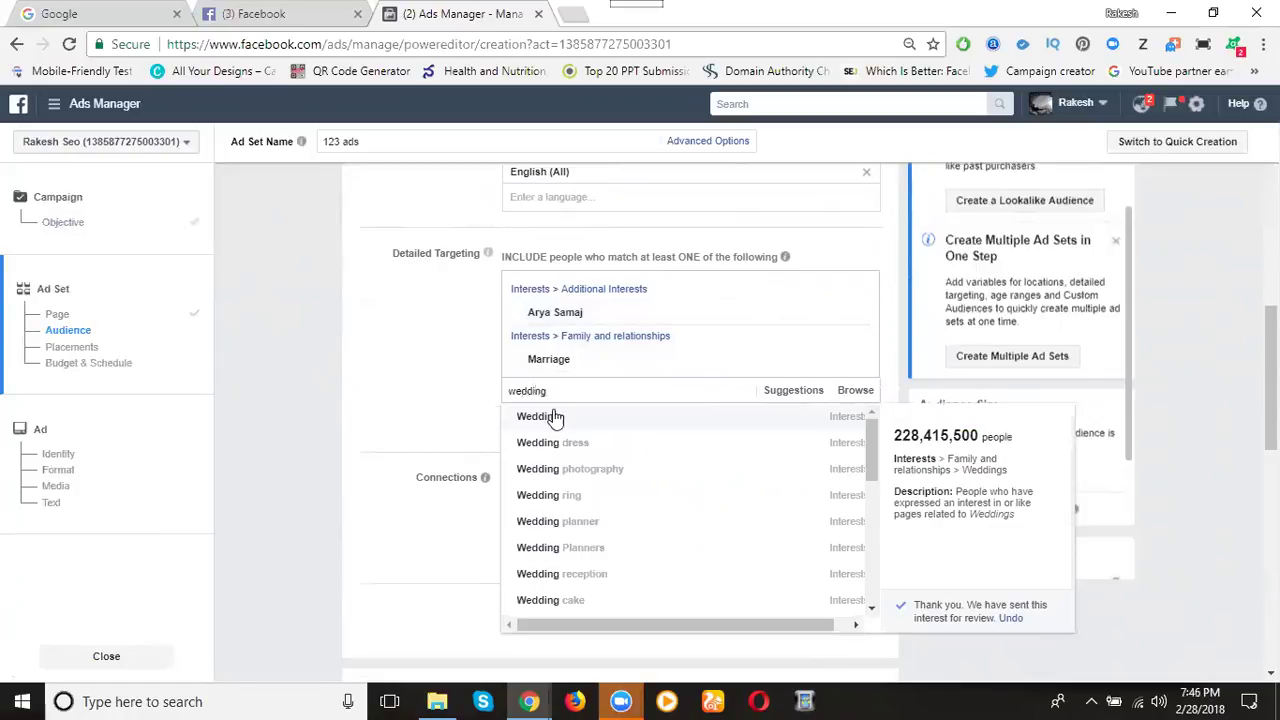
left_click(540, 416)
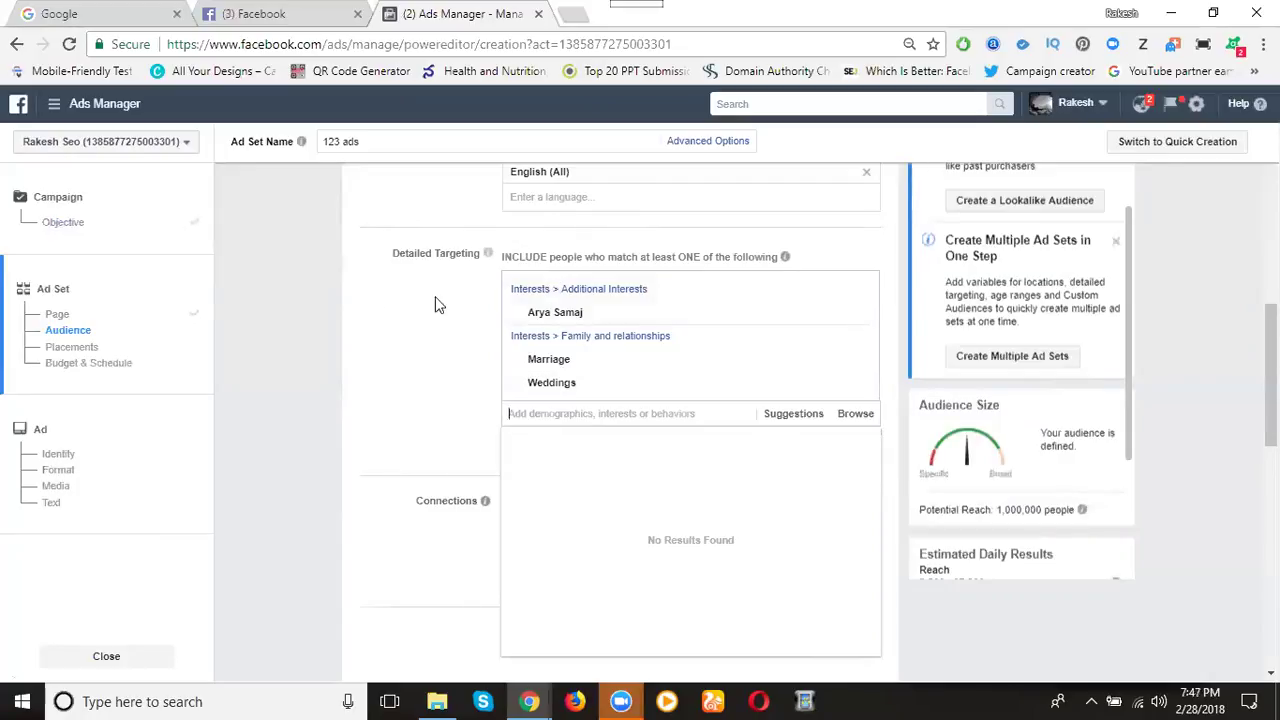
Search for another Page in the audience's excluded connections and add the first Architect in Hyderabad Page.
scroll(375, 303, "down", 2)
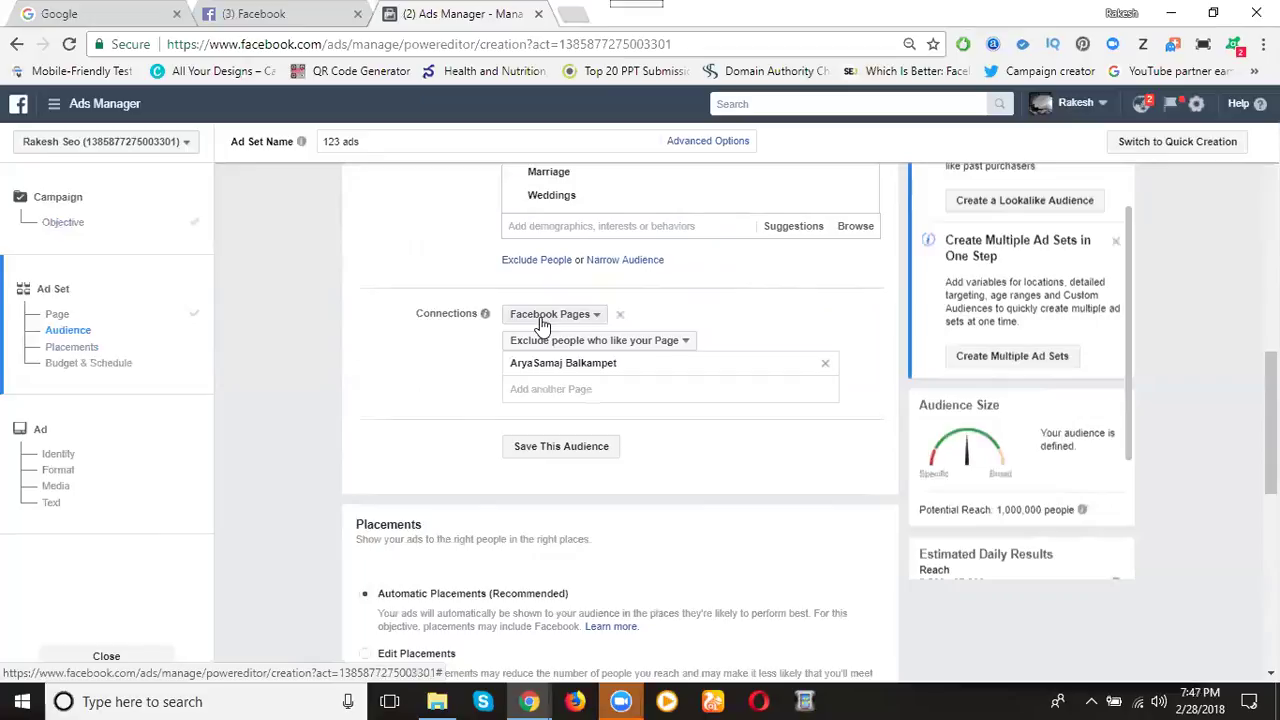
left_click(646, 399)
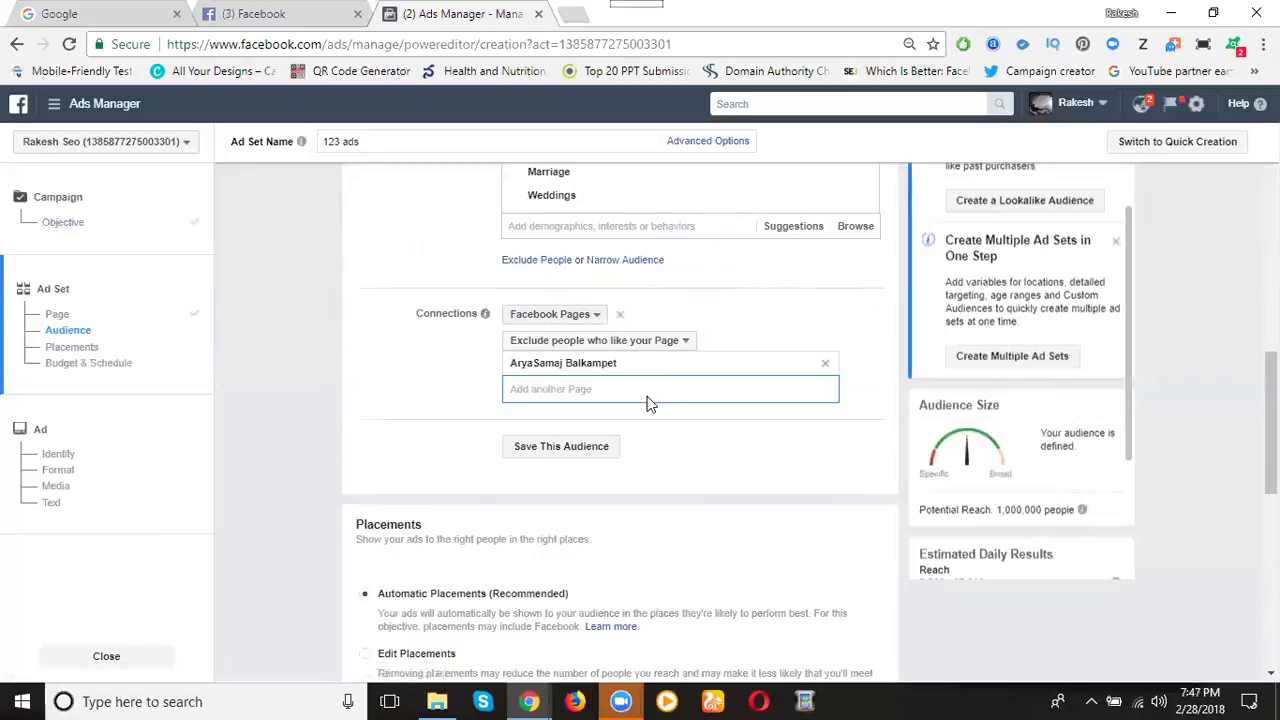
type("pu")
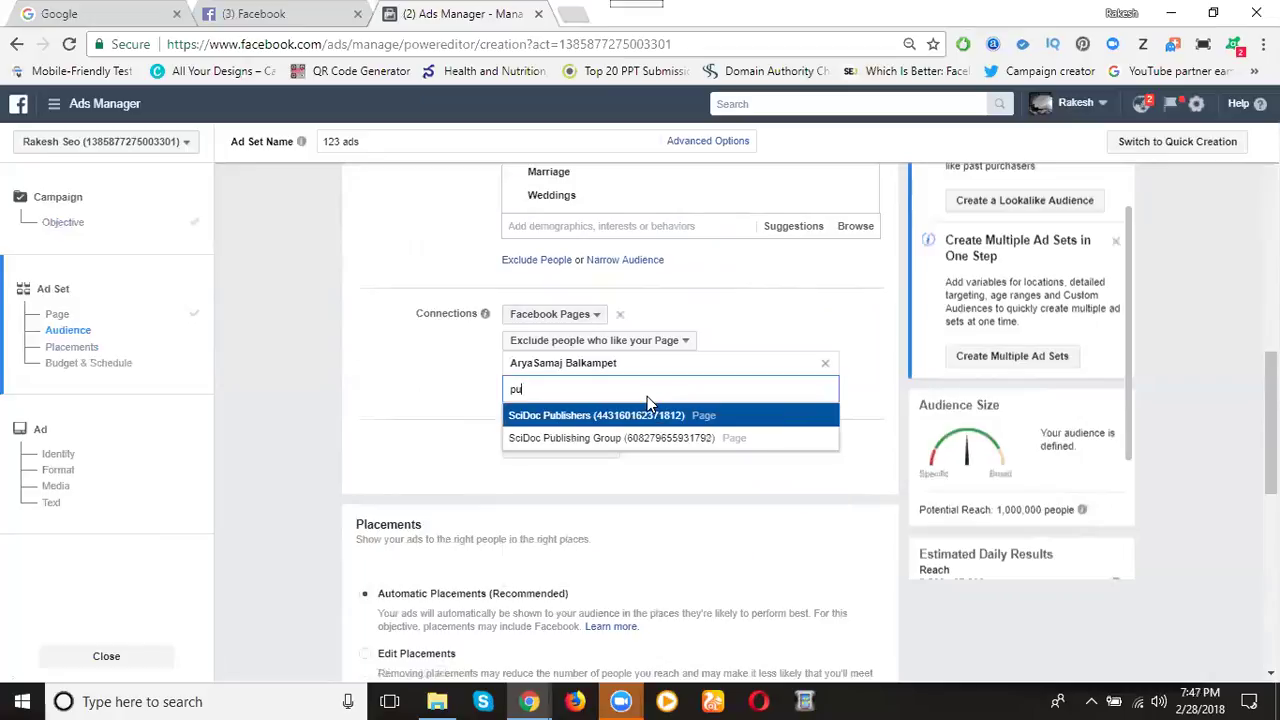
type("ja")
double_click(634, 385)
double_click(626, 389)
type("ary")
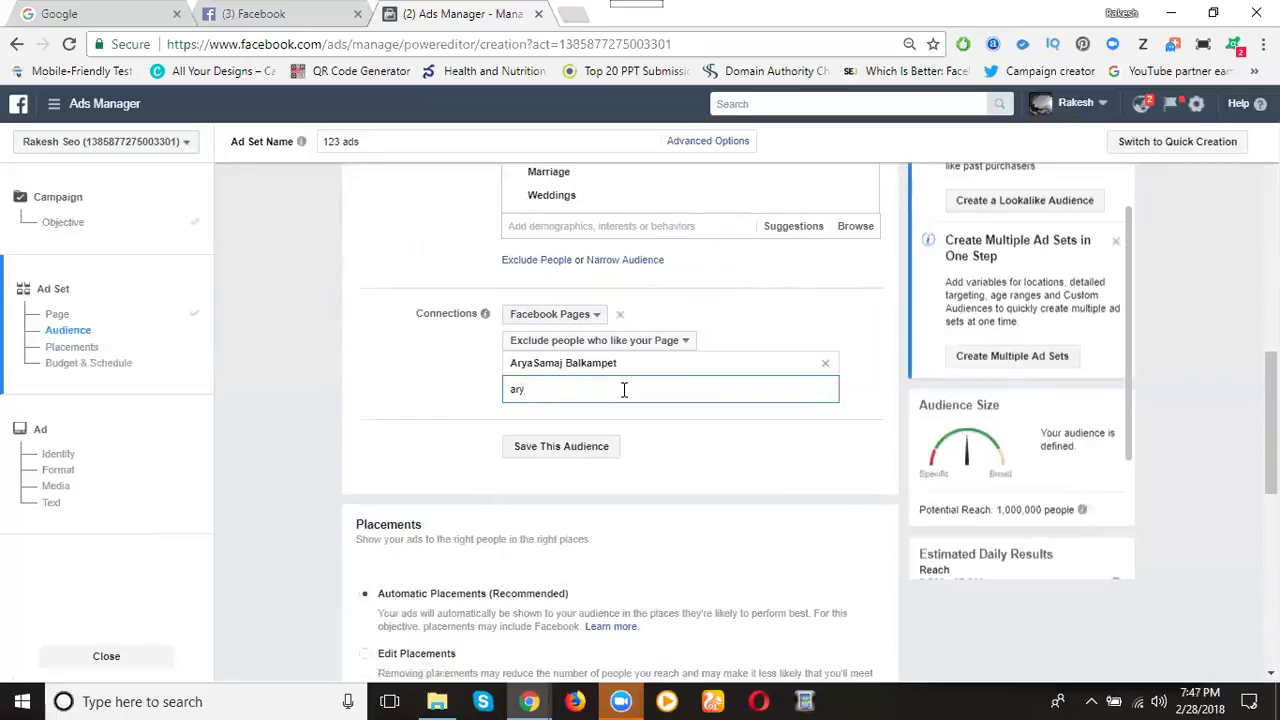
key("BackSpace")
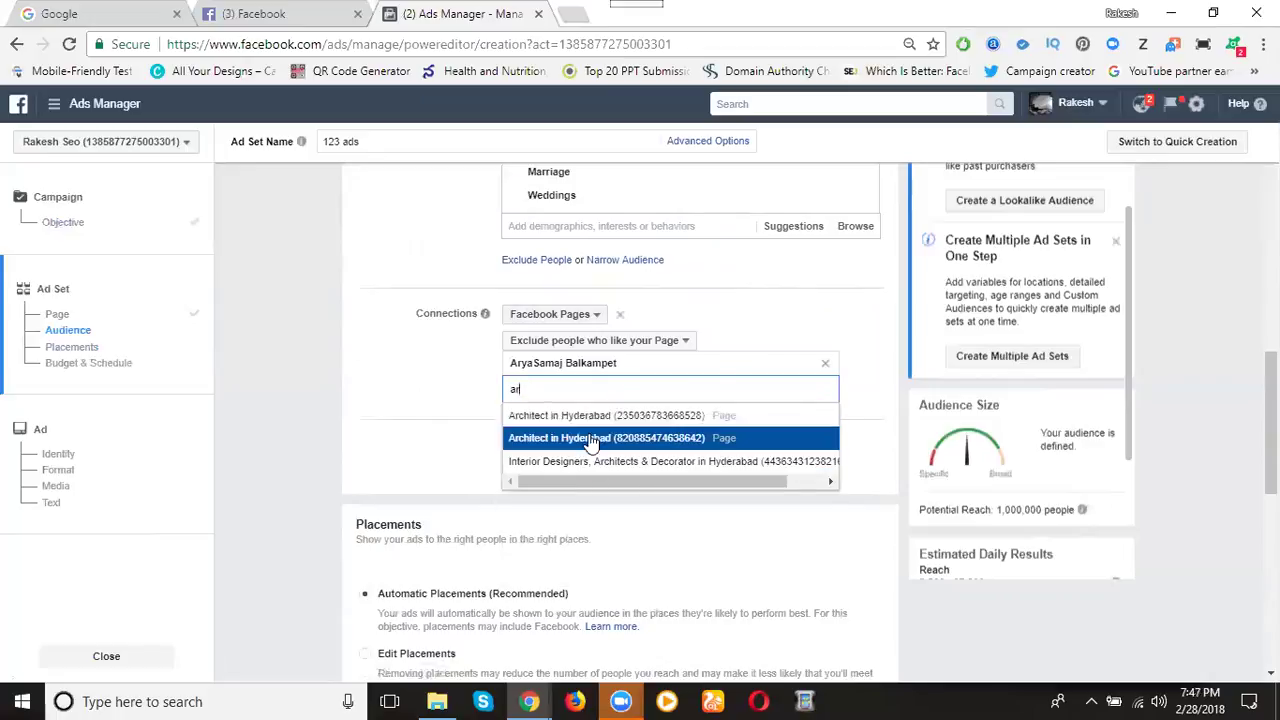
left_click(582, 416)
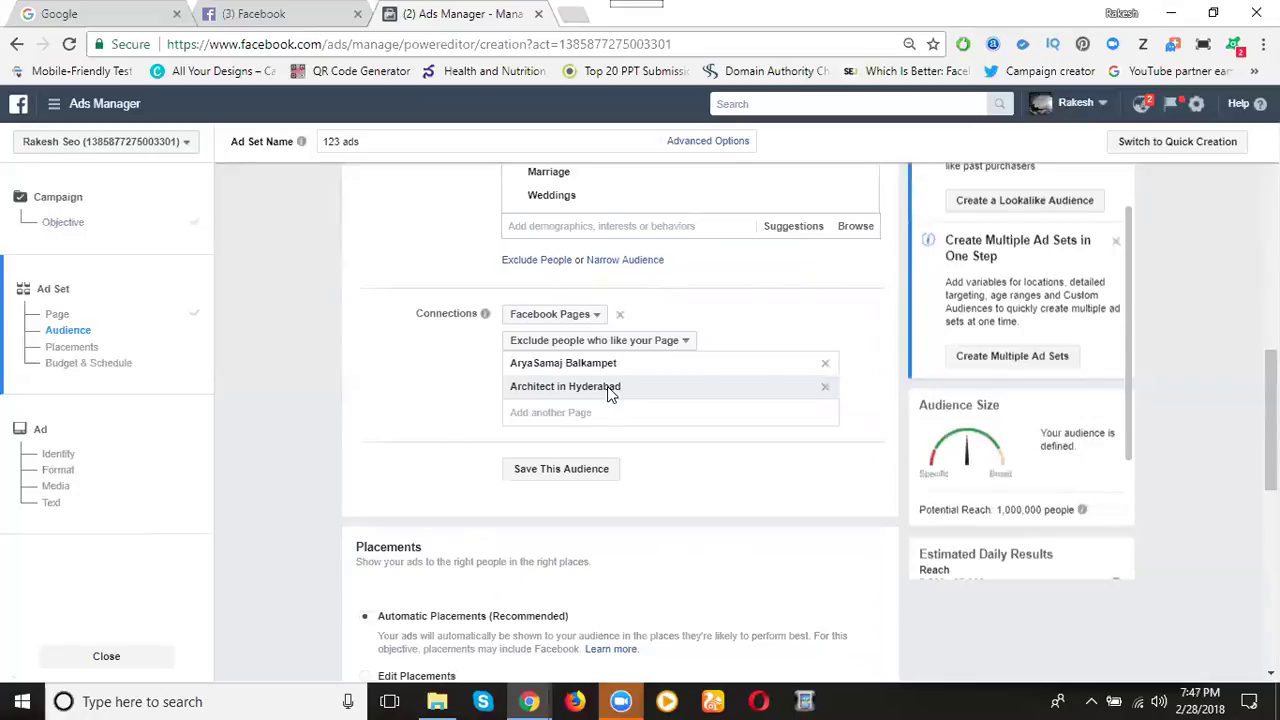
Set the audience's Facebook Pages connection to exclude people who like the AryaSamaj Balkampet Page.
left_click(543, 318)
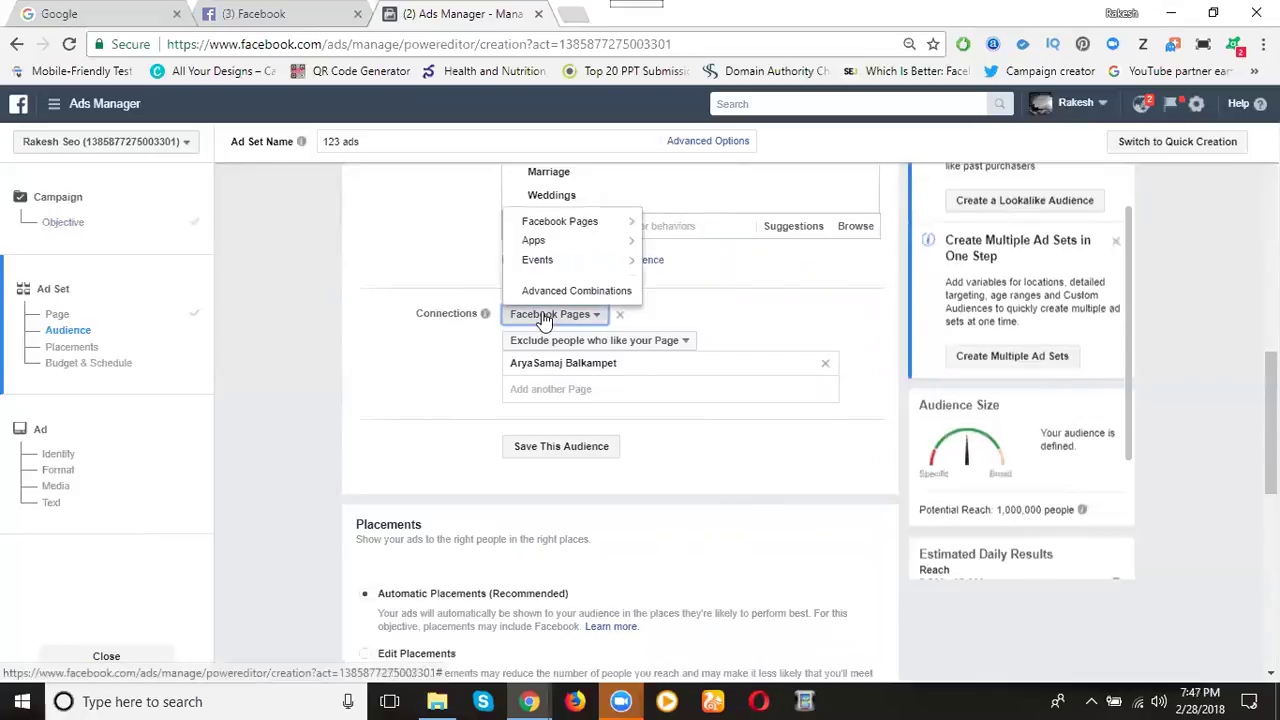
mouse_move(548, 273)
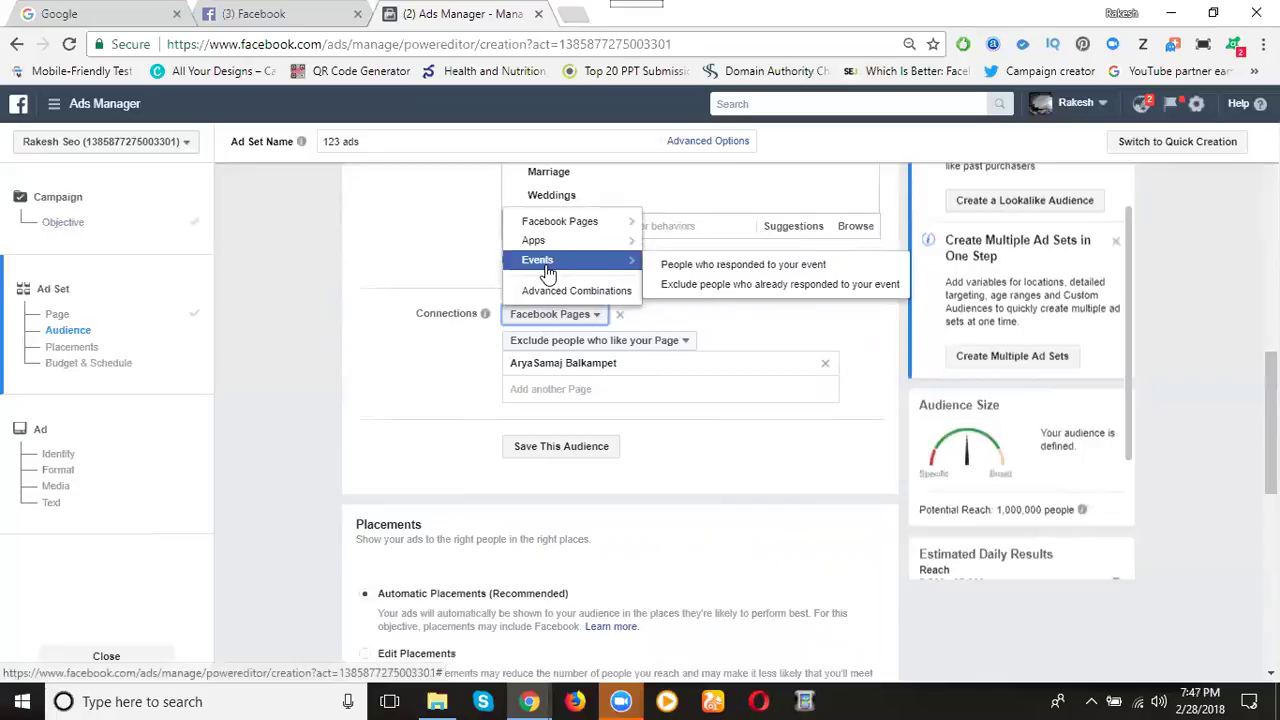
mouse_move(556, 232)
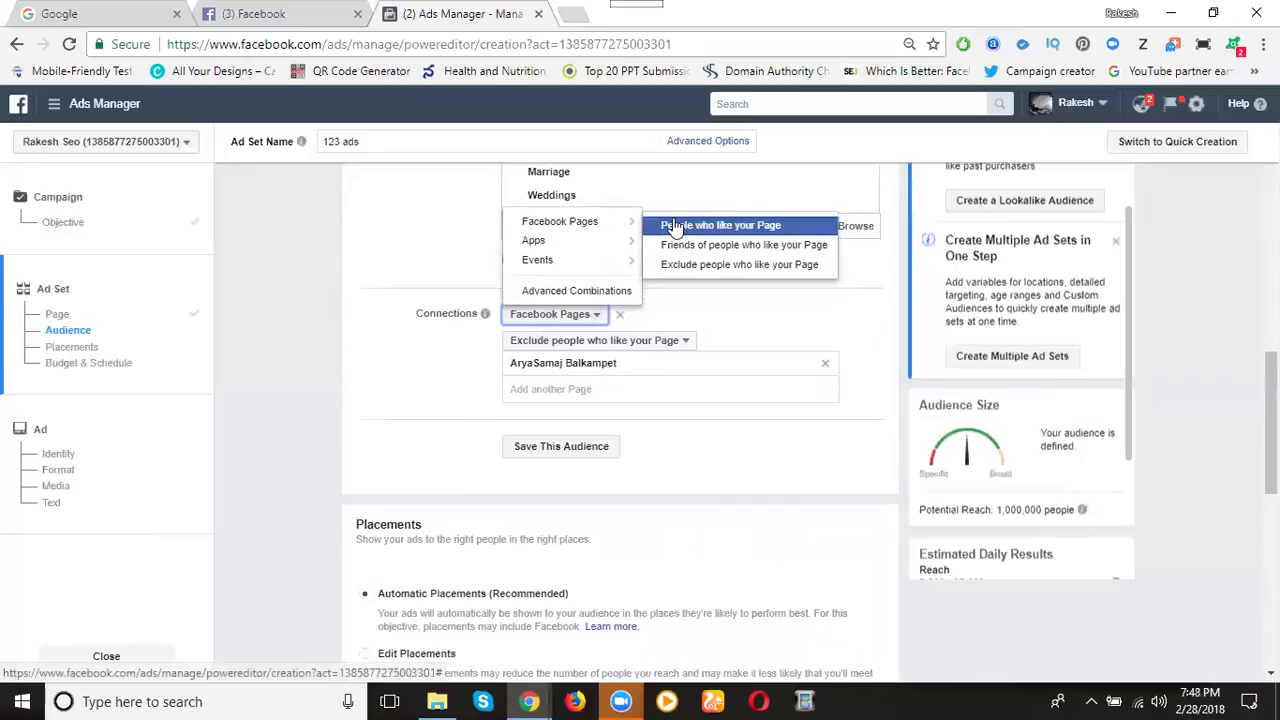
left_click(718, 266)
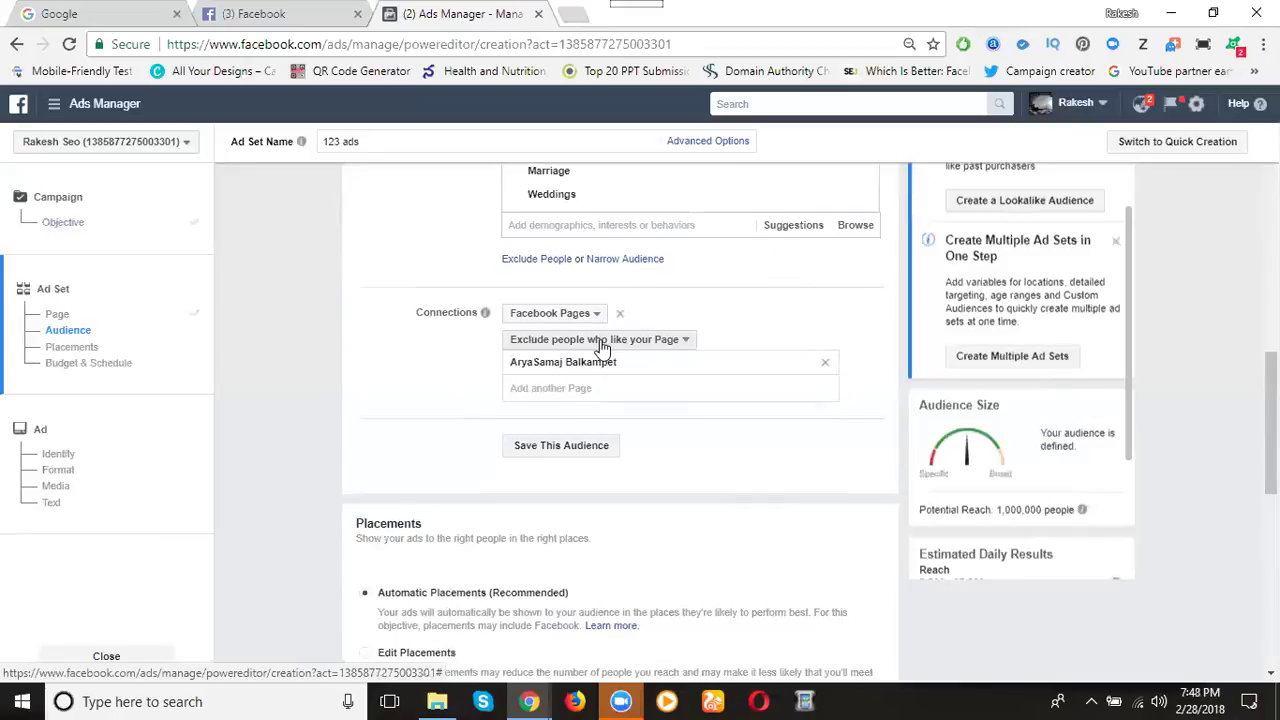
Save the configured audience under its suggested name.
scroll(600, 355, "down", 1)
left_click(555, 353)
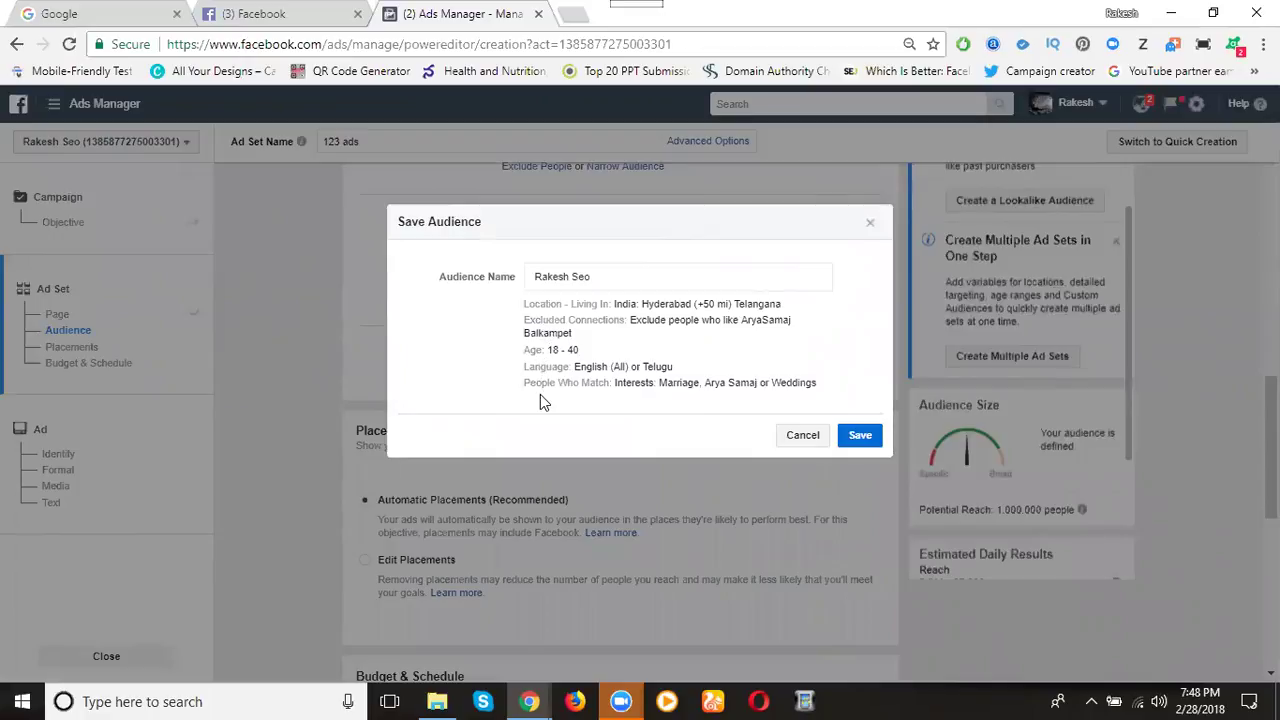
left_click(861, 436)
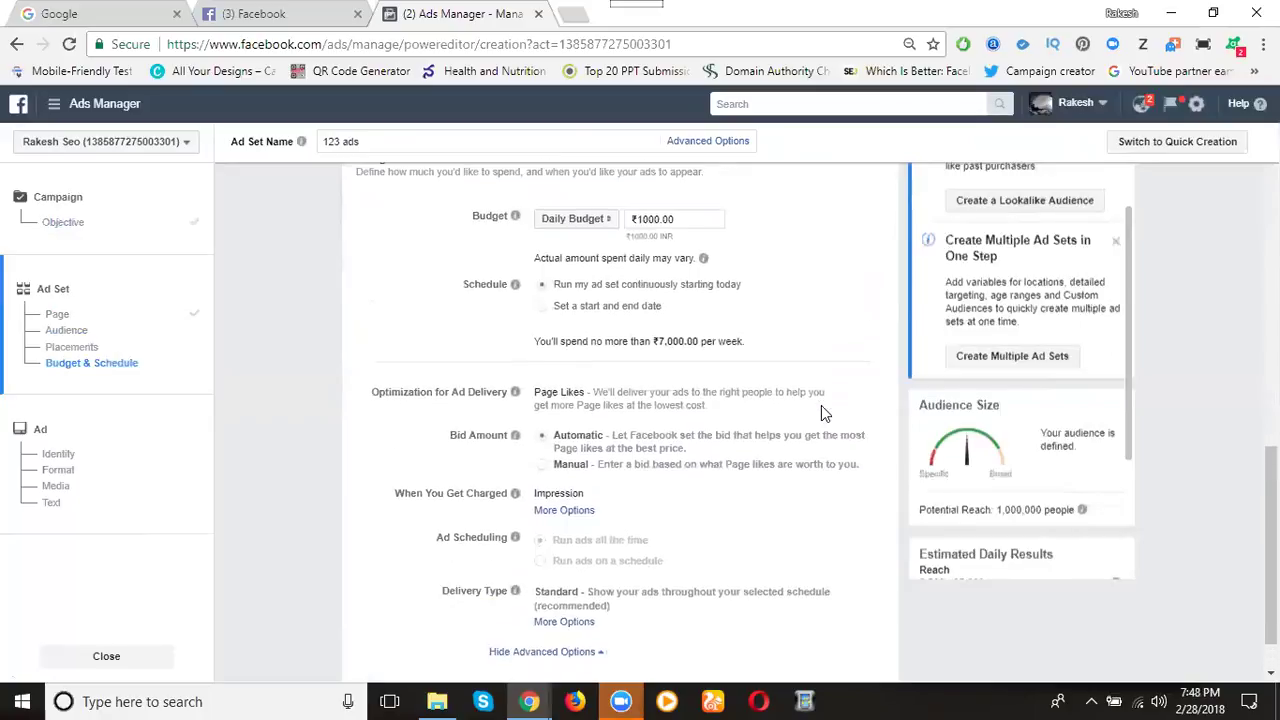
Set the ad set's daily budget to ₹100 and review the audience size and estimated daily results.
double_click(656, 254)
type("100")
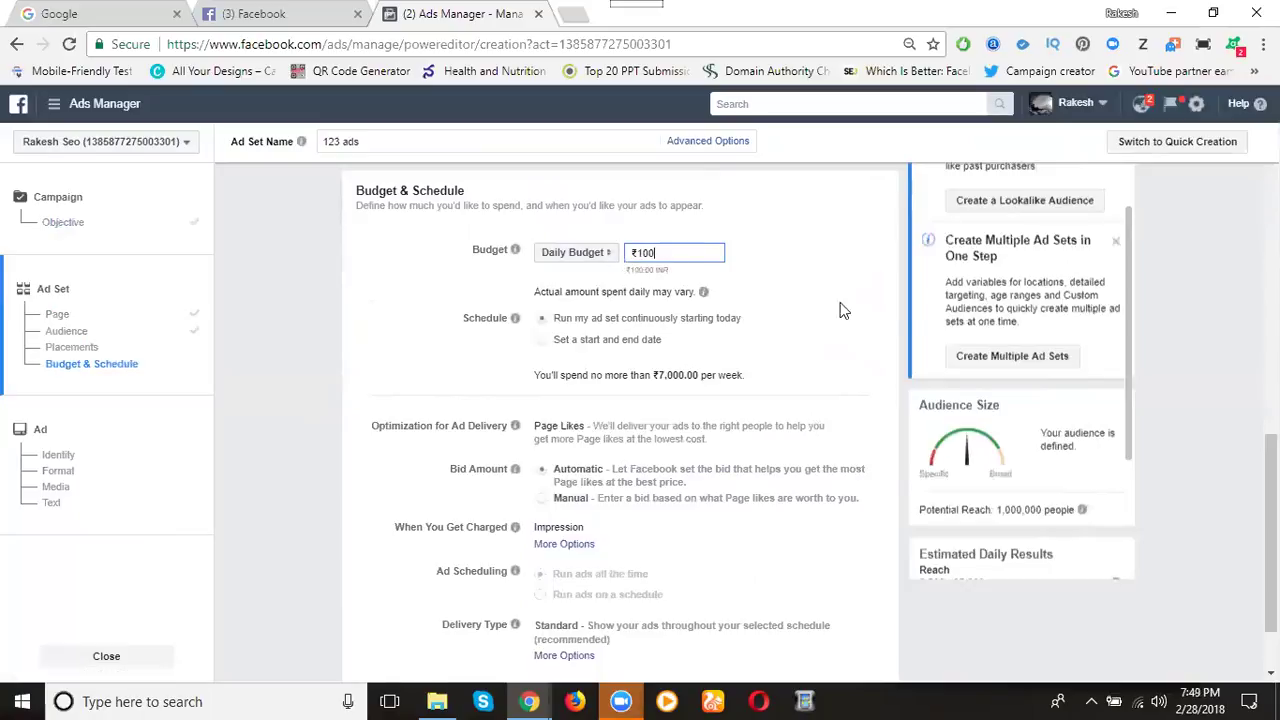
scroll(1000, 306, "down", 2)
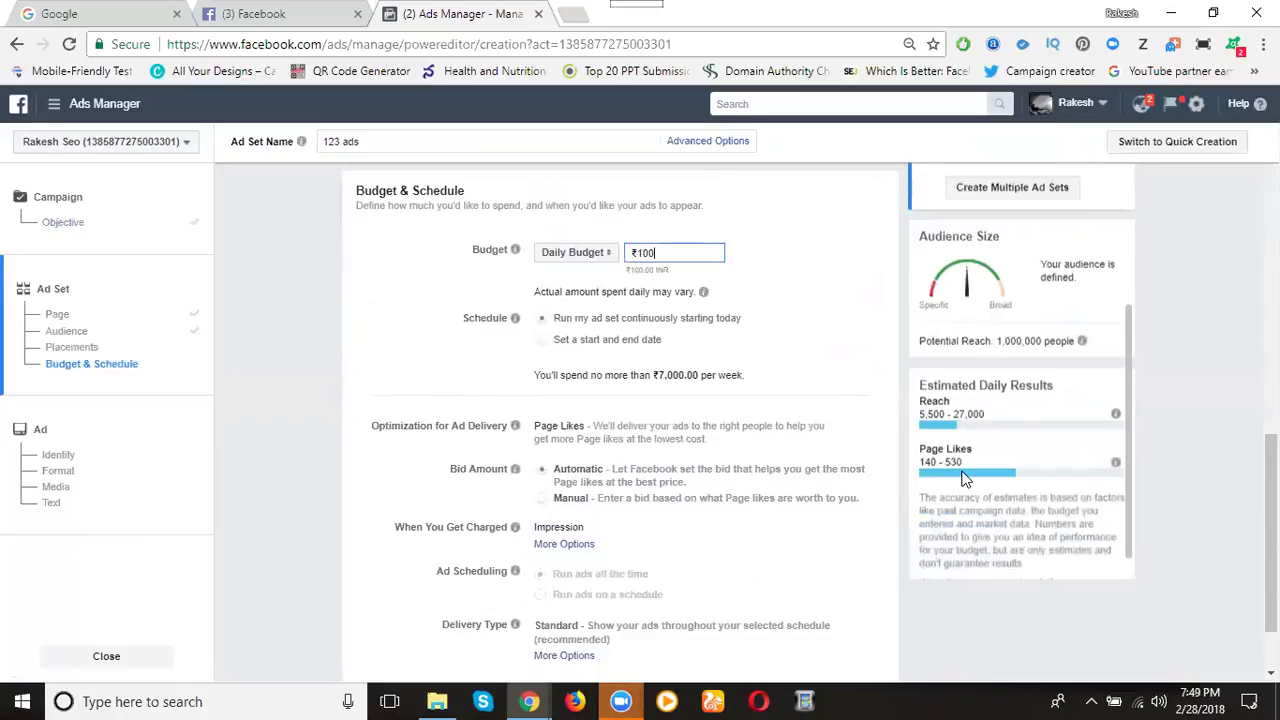
scroll(970, 482, "up", 3)
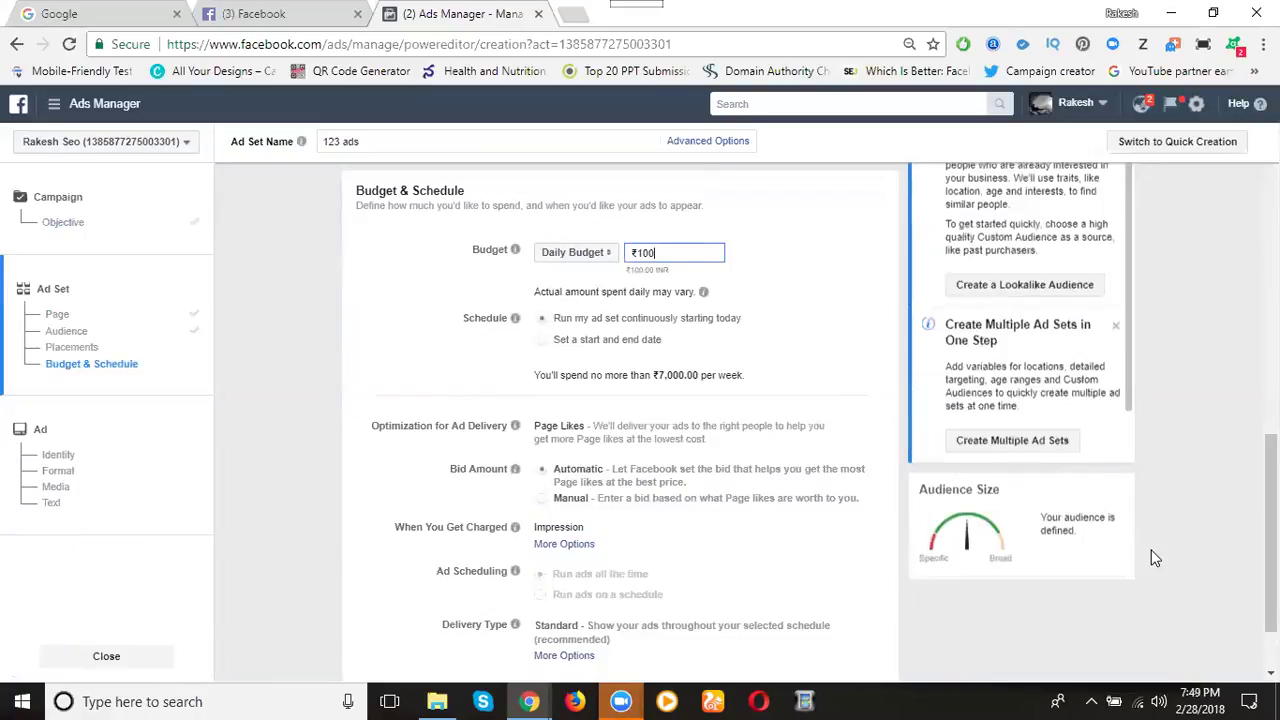
scroll(1025, 444, "down", 2)
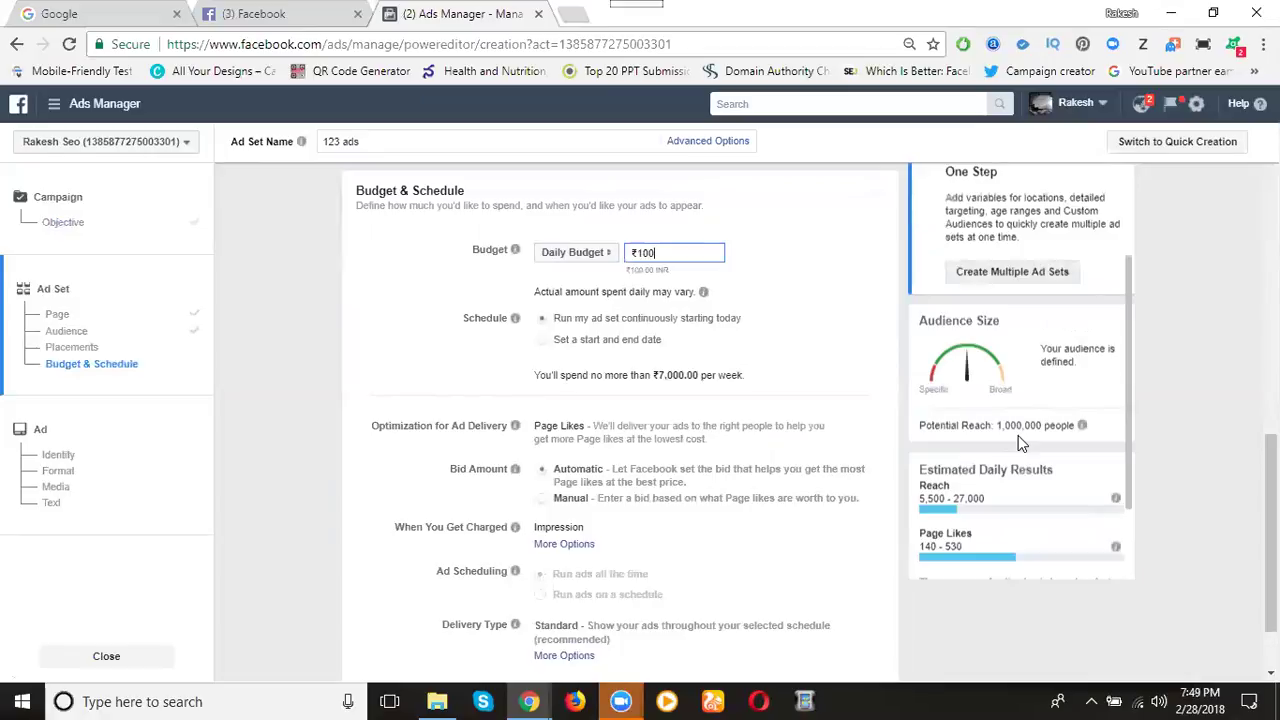
Switch the bid amount to Manual and set the bid to ₹0.20 per Page like.
scroll(450, 317, "down", 2)
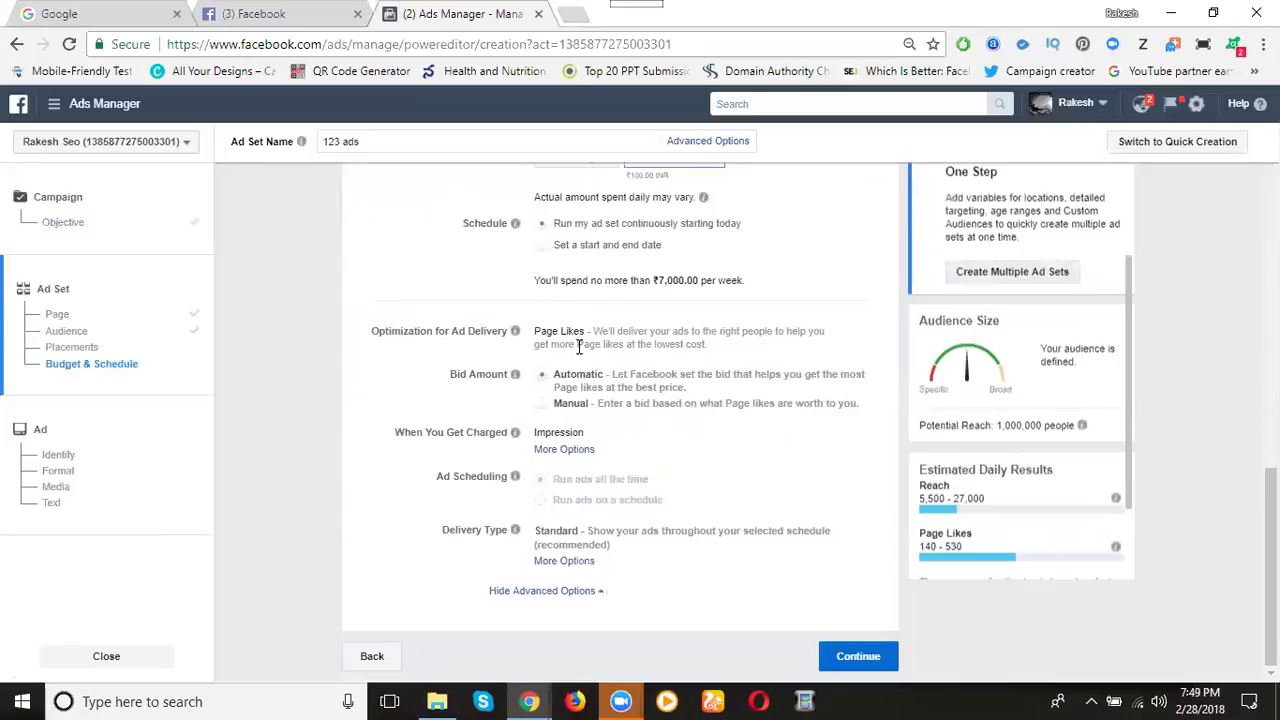
left_click(567, 404)
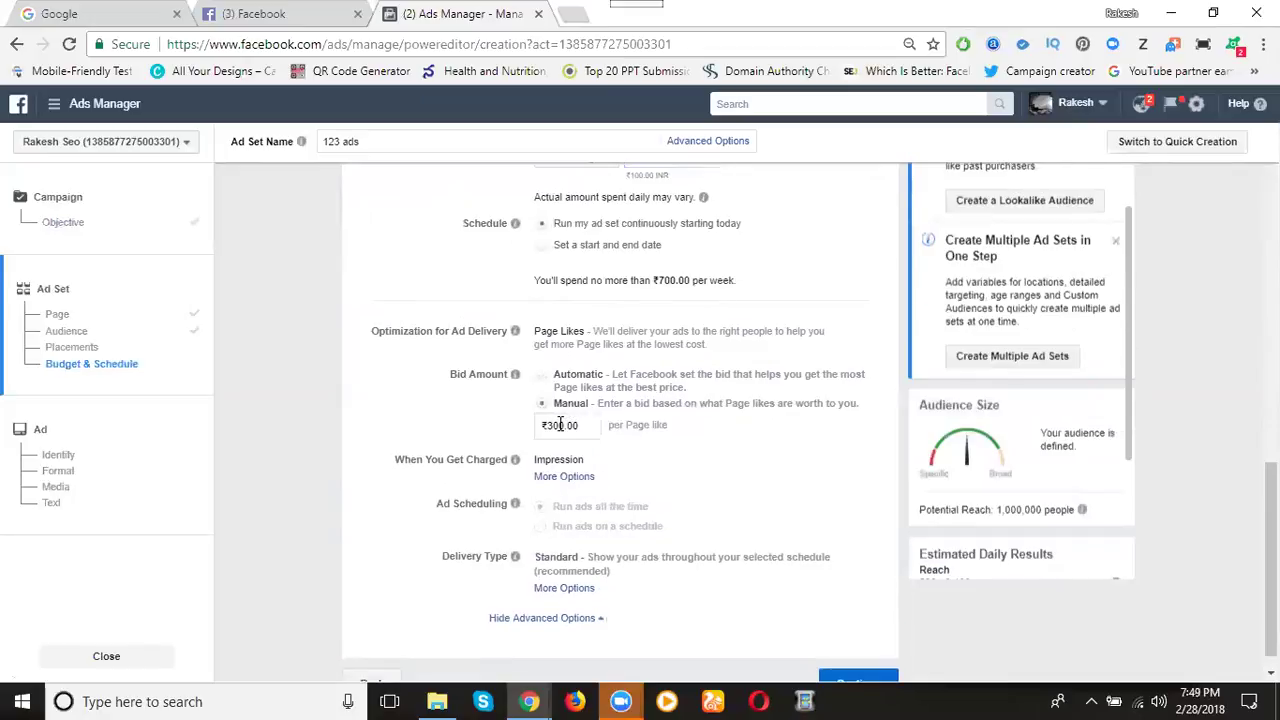
left_click(560, 424)
key("ctrl+a")
type("0.20")
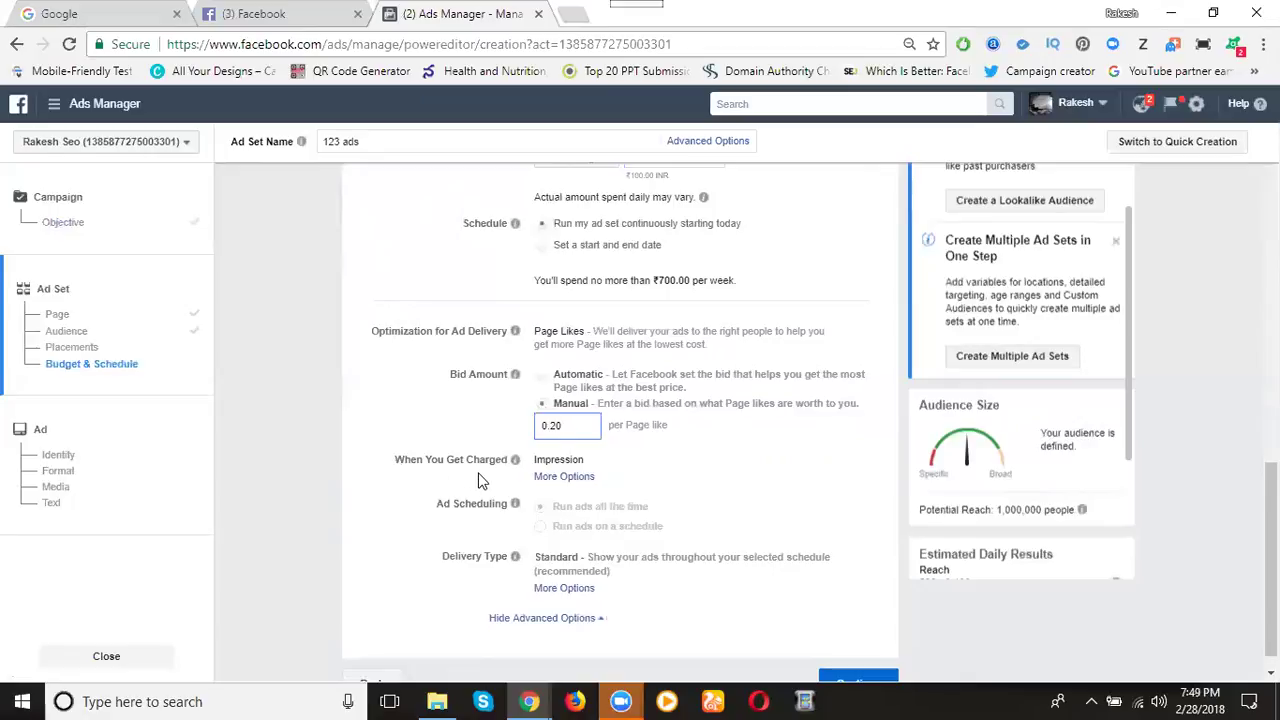
Show more options for when charges apply and choose to be charged per Page Like.
mouse_move(515, 503)
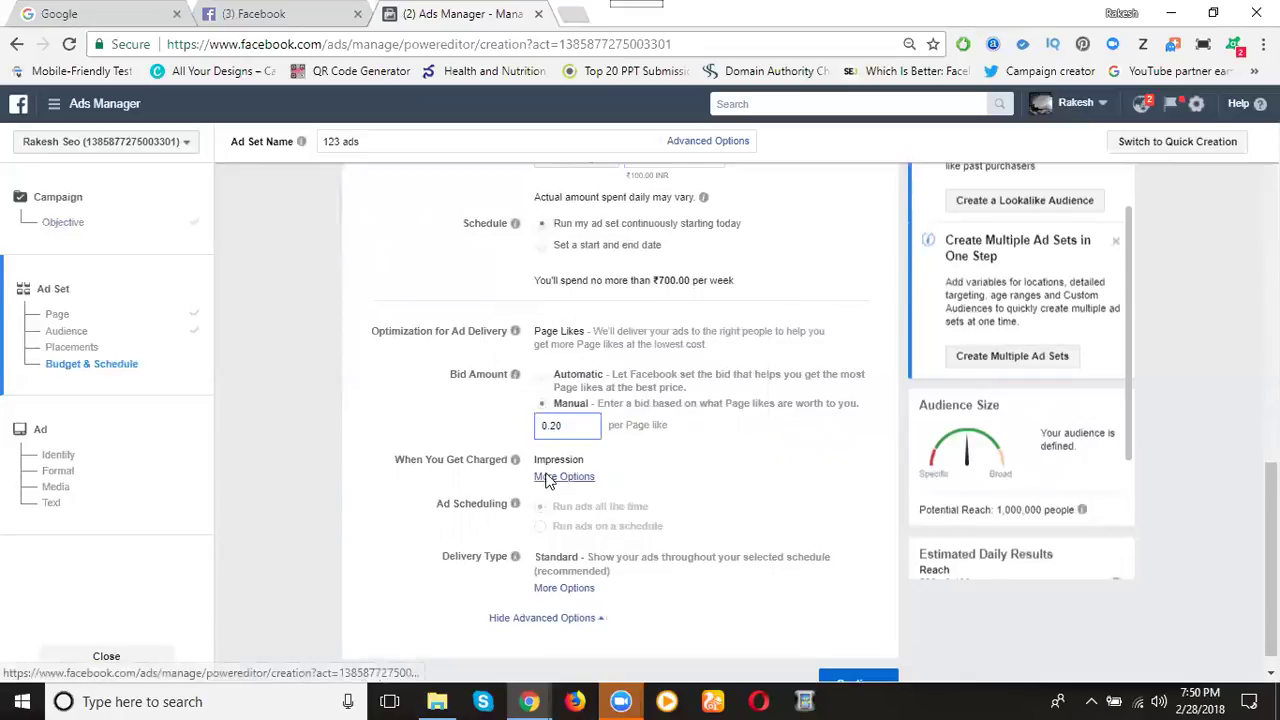
left_click(552, 478)
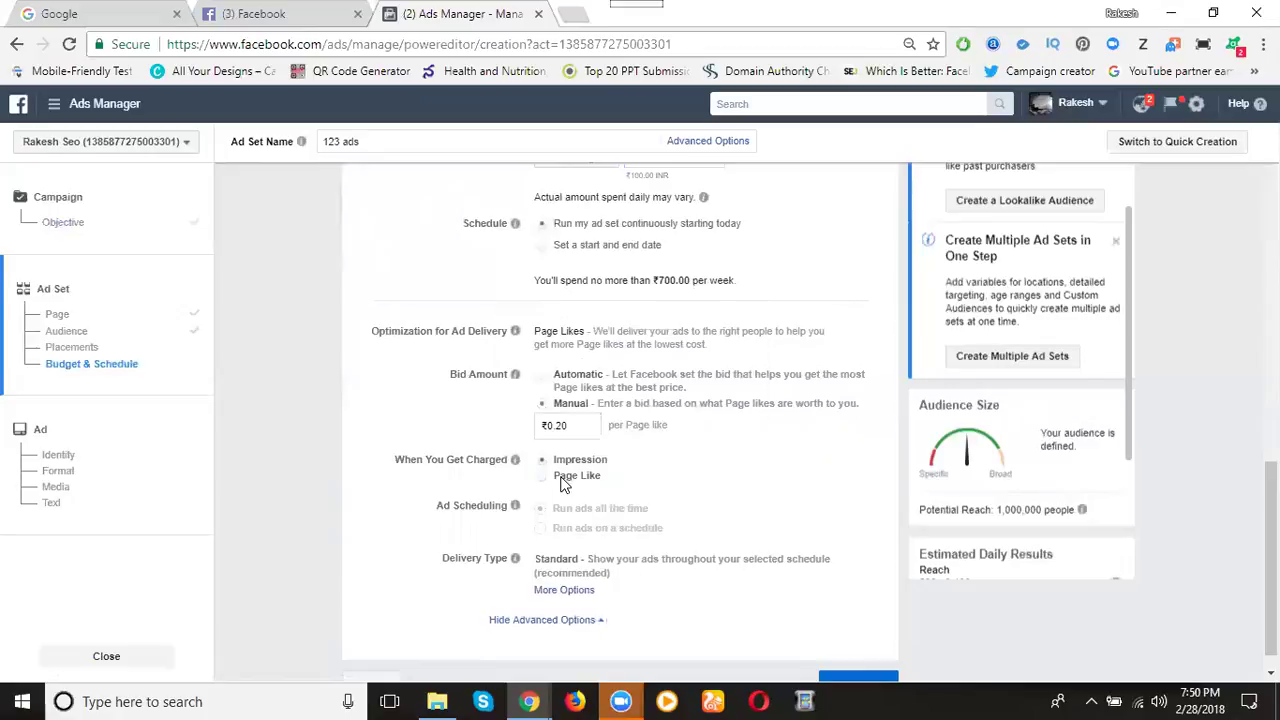
left_click(563, 482)
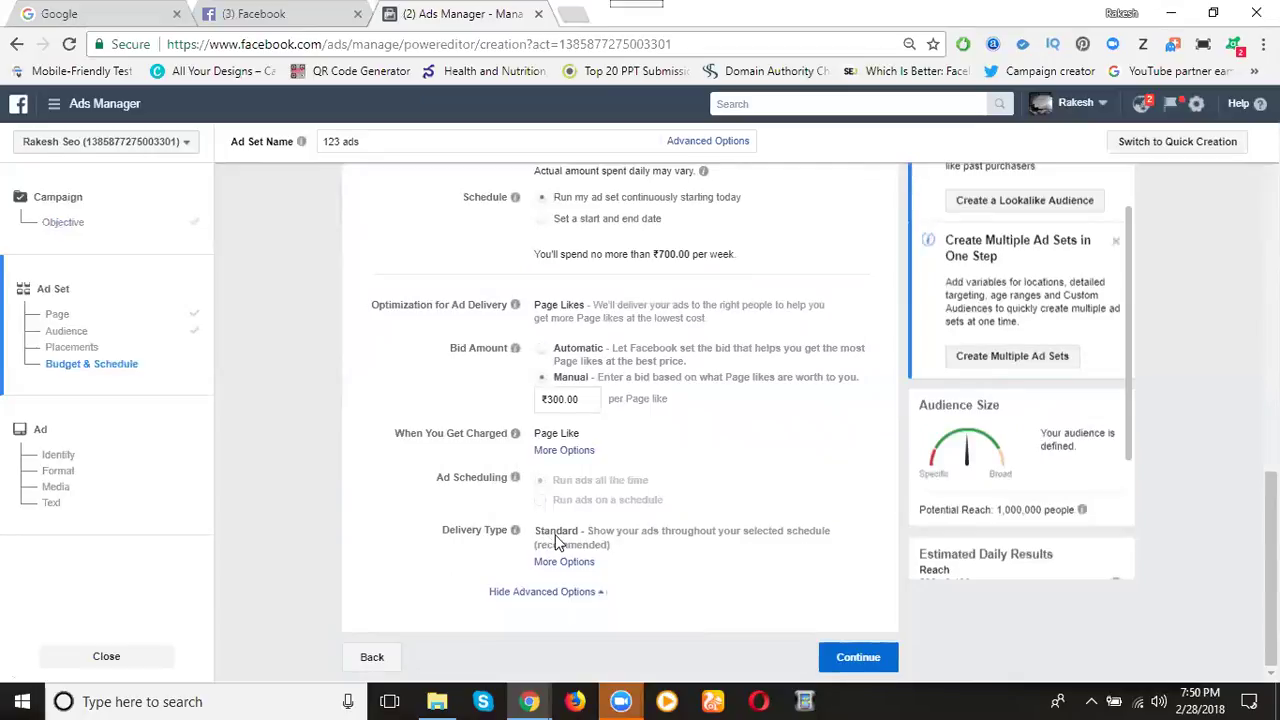
Examine the warning on the daily budget and the available budget types, keeping Daily Budget selected.
scroll(678, 441, "up", 3)
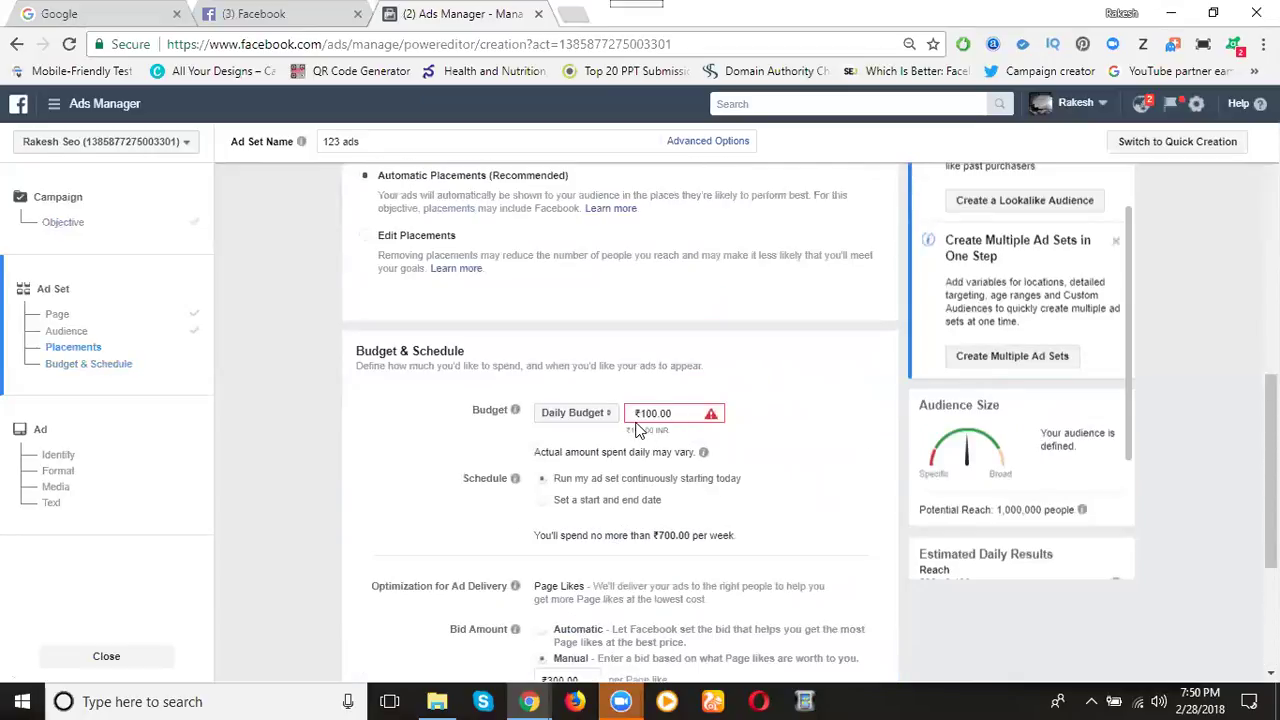
mouse_move(710, 418)
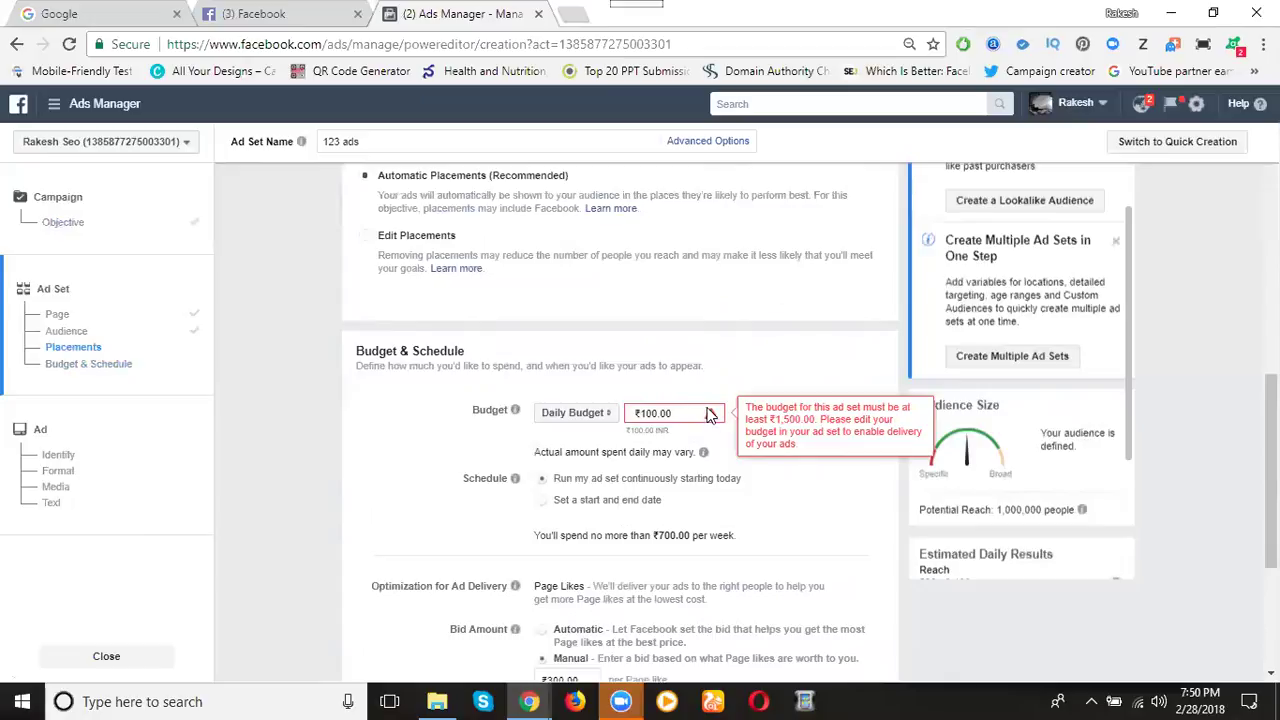
left_click(570, 418)
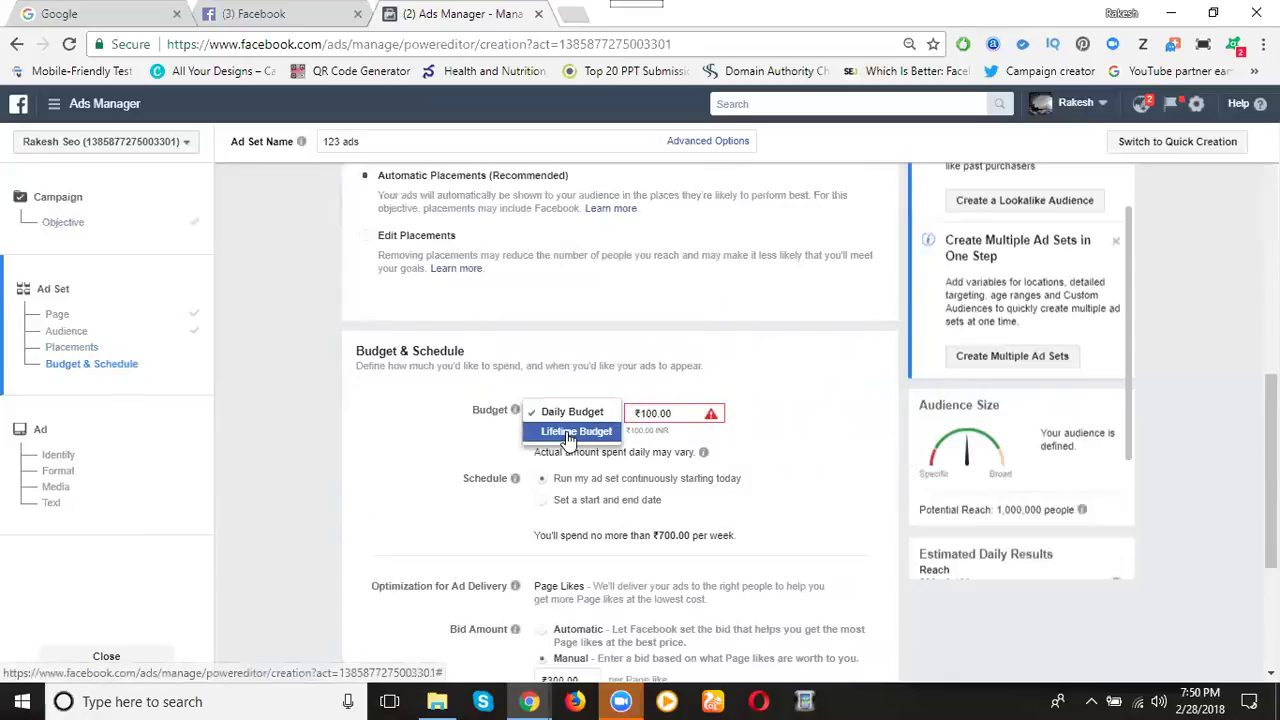
left_click(564, 414)
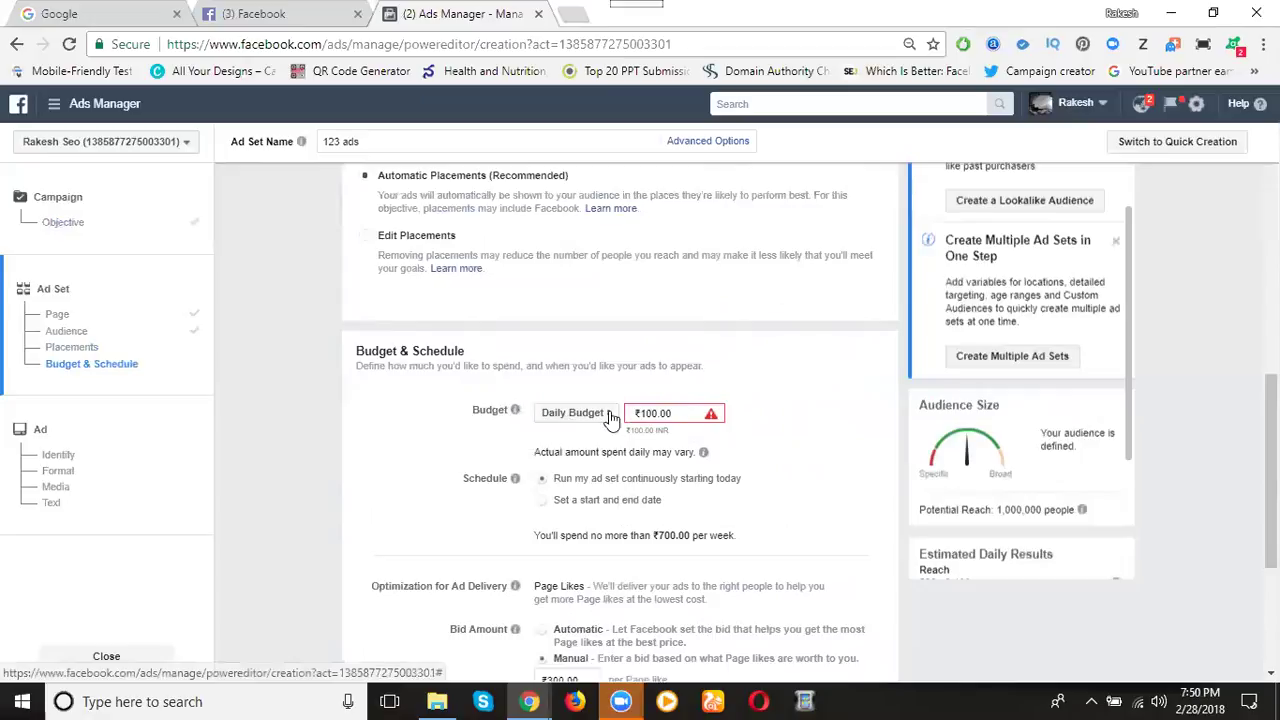
scroll(842, 416, "up", 1)
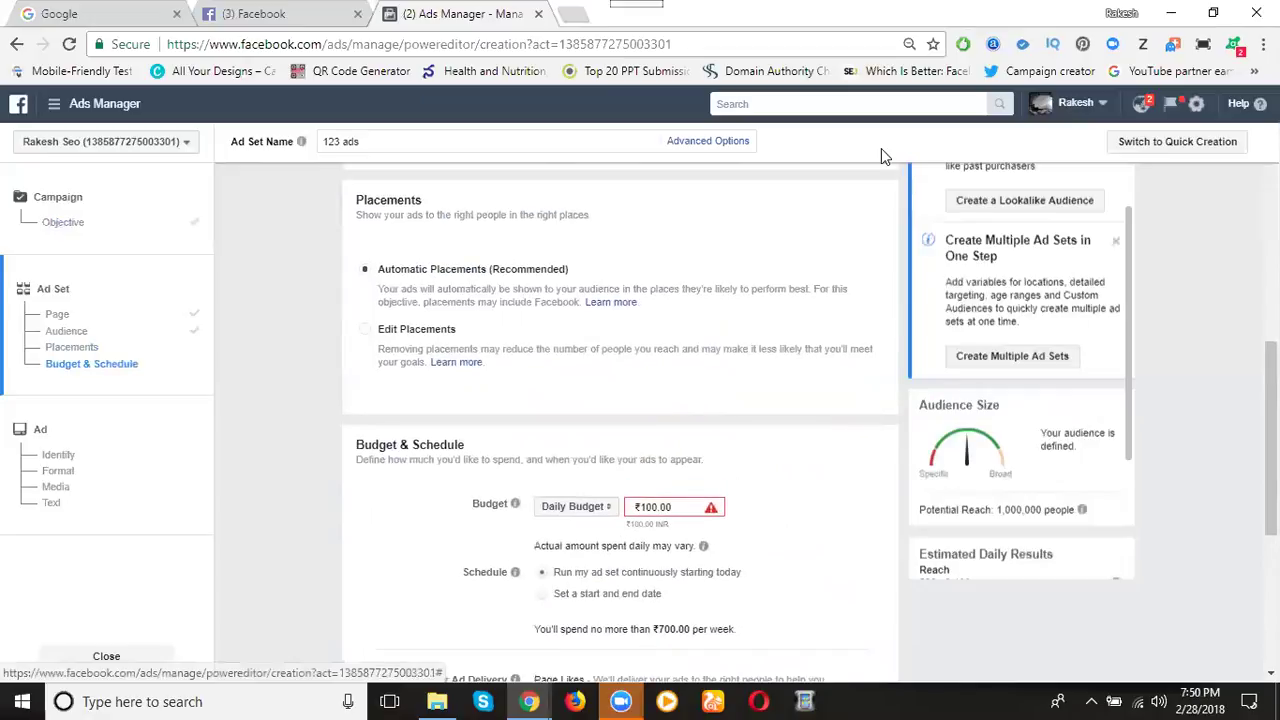
scroll(881, 155, "down", 2)
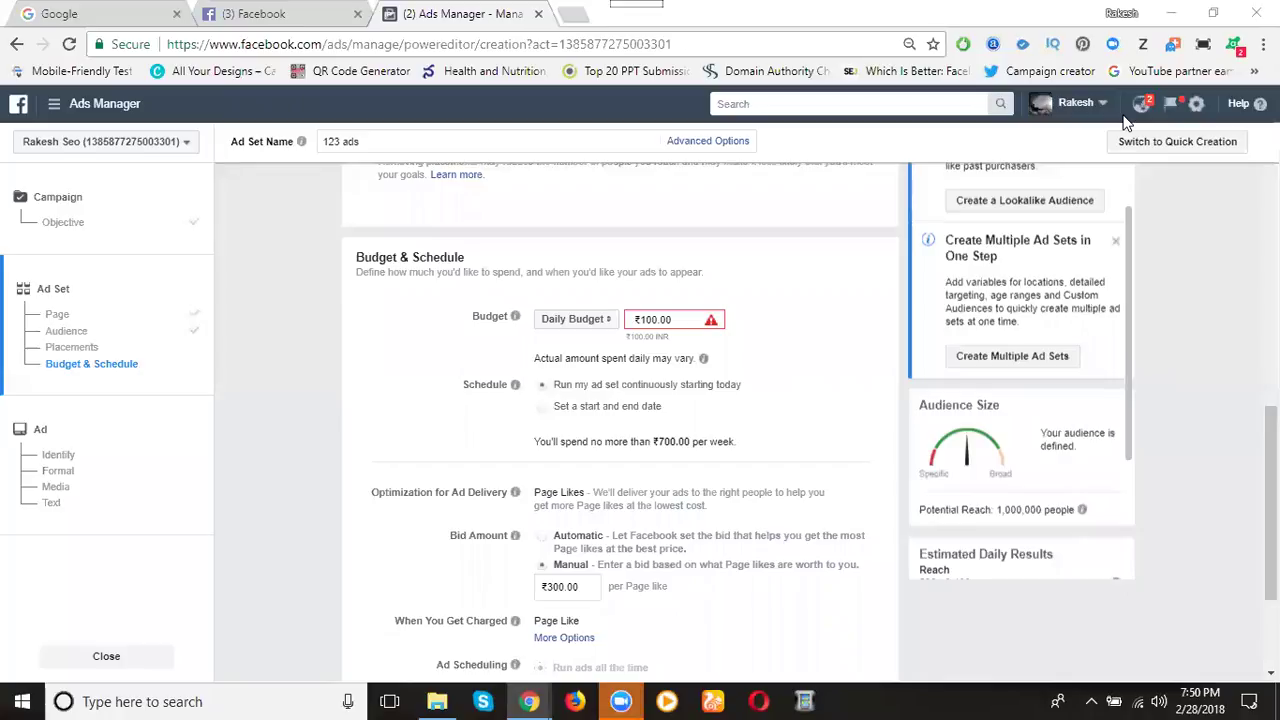
mouse_move(716, 325)
Set the bid amount to Automatic, then review the budget settings and estimated daily results.
scroll(458, 332, "down", 2)
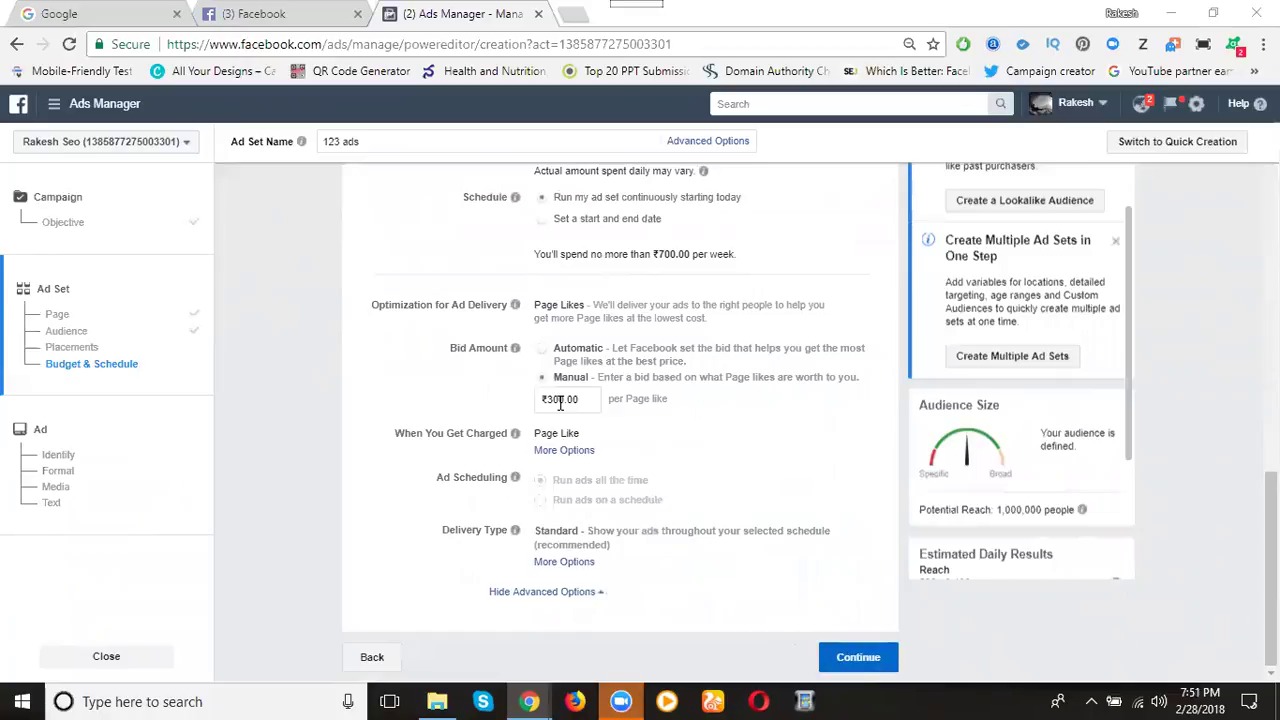
left_click(541, 347)
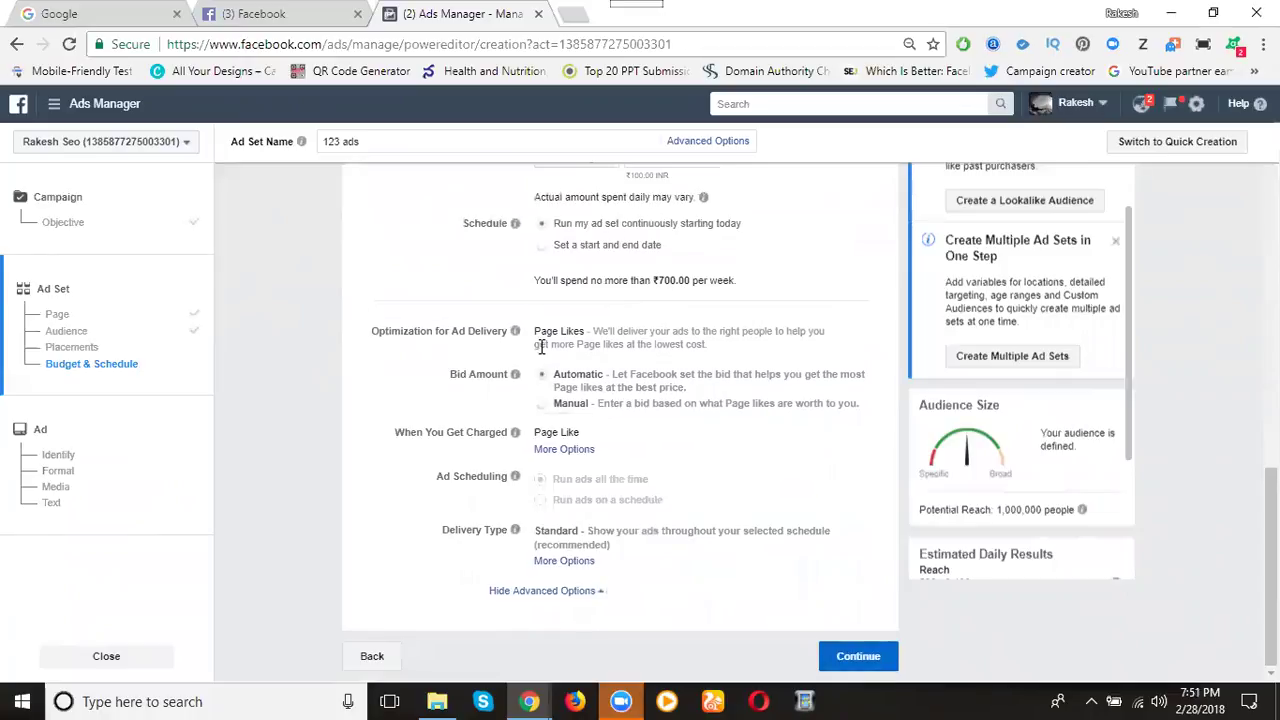
scroll(786, 357, "up", 3)
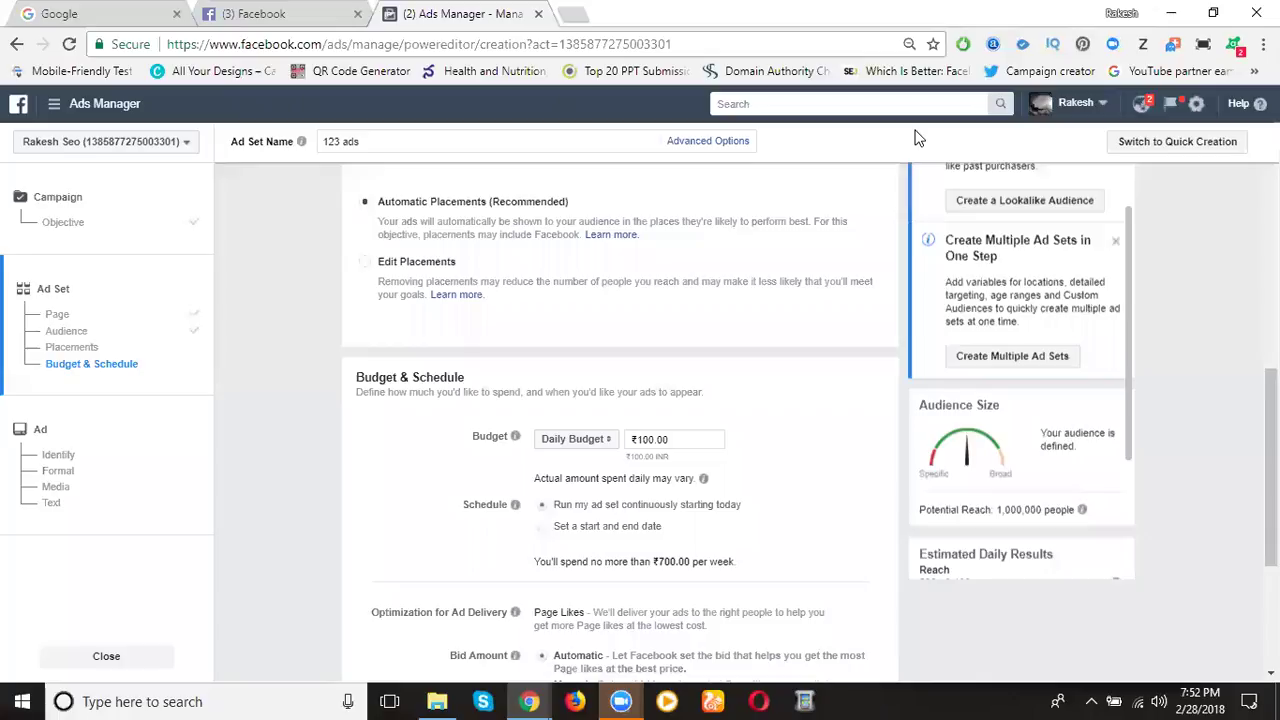
scroll(639, 448, "down", 3)
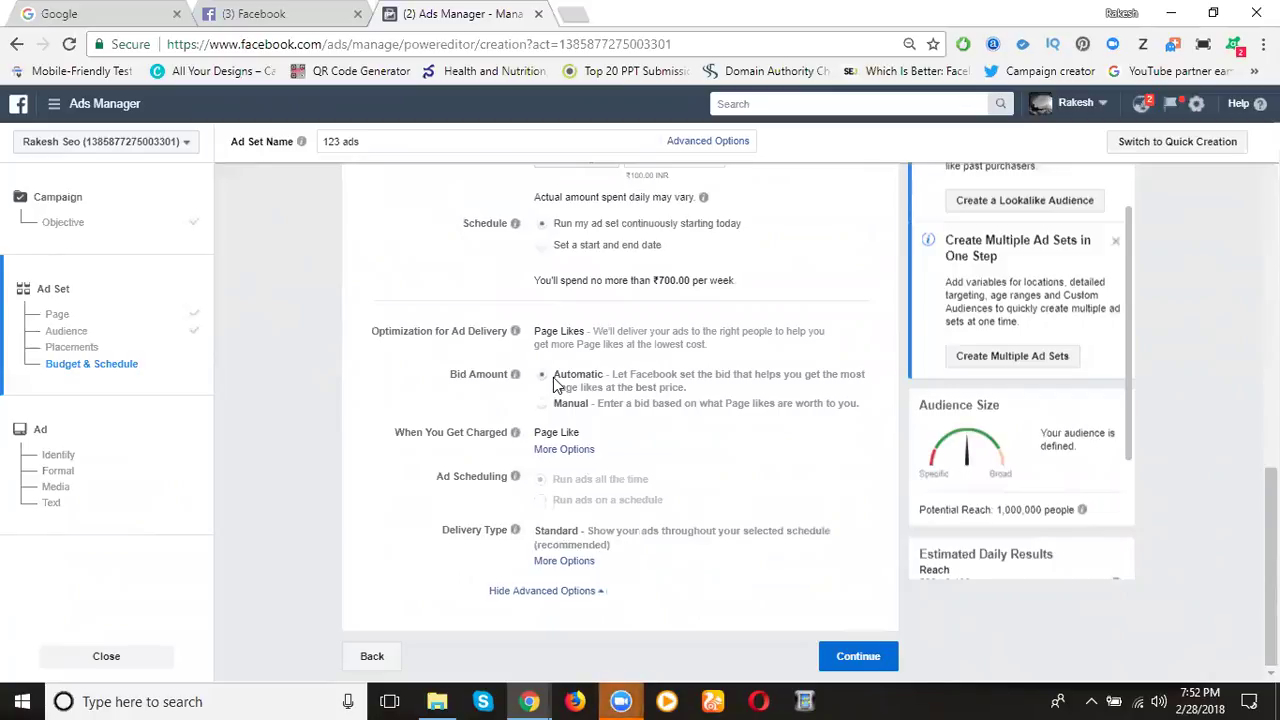
scroll(952, 388, "down", 3)
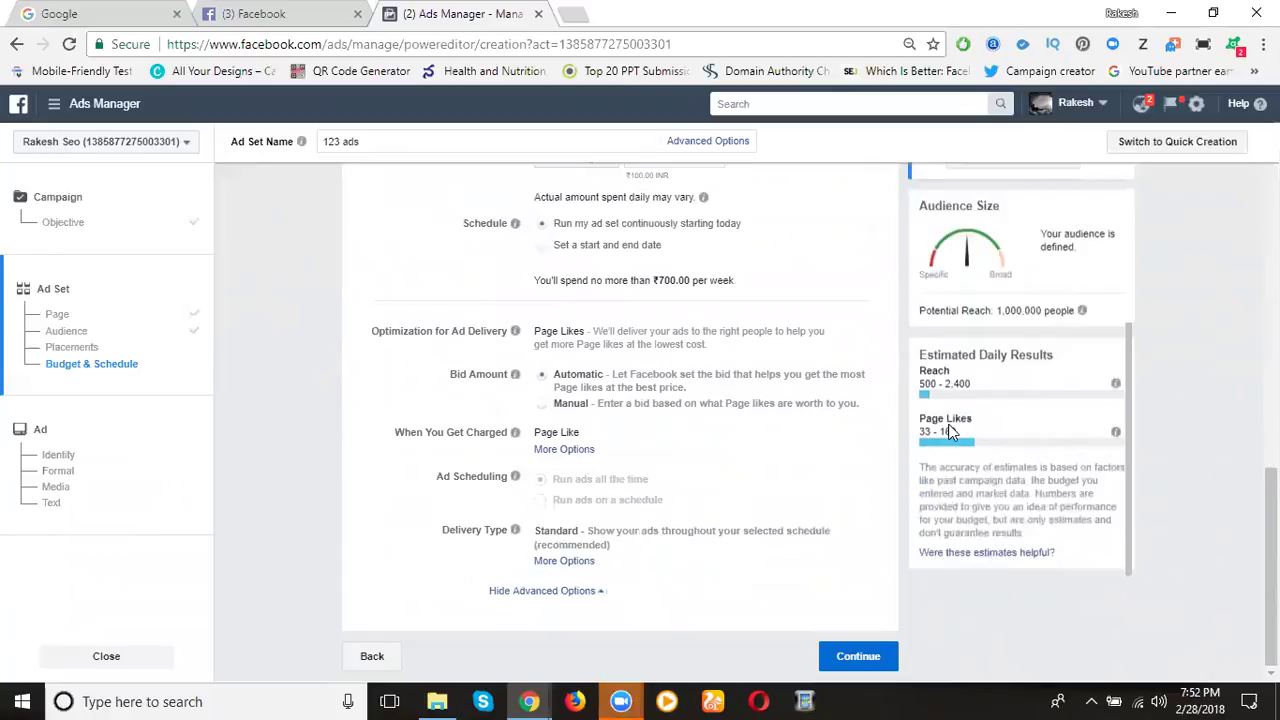
Continue to the ad setup and upload "AryaSamaj in #ameerpet, hyderabad (2)" to the Text Overlay Tool for an image text check.
left_click(855, 660)
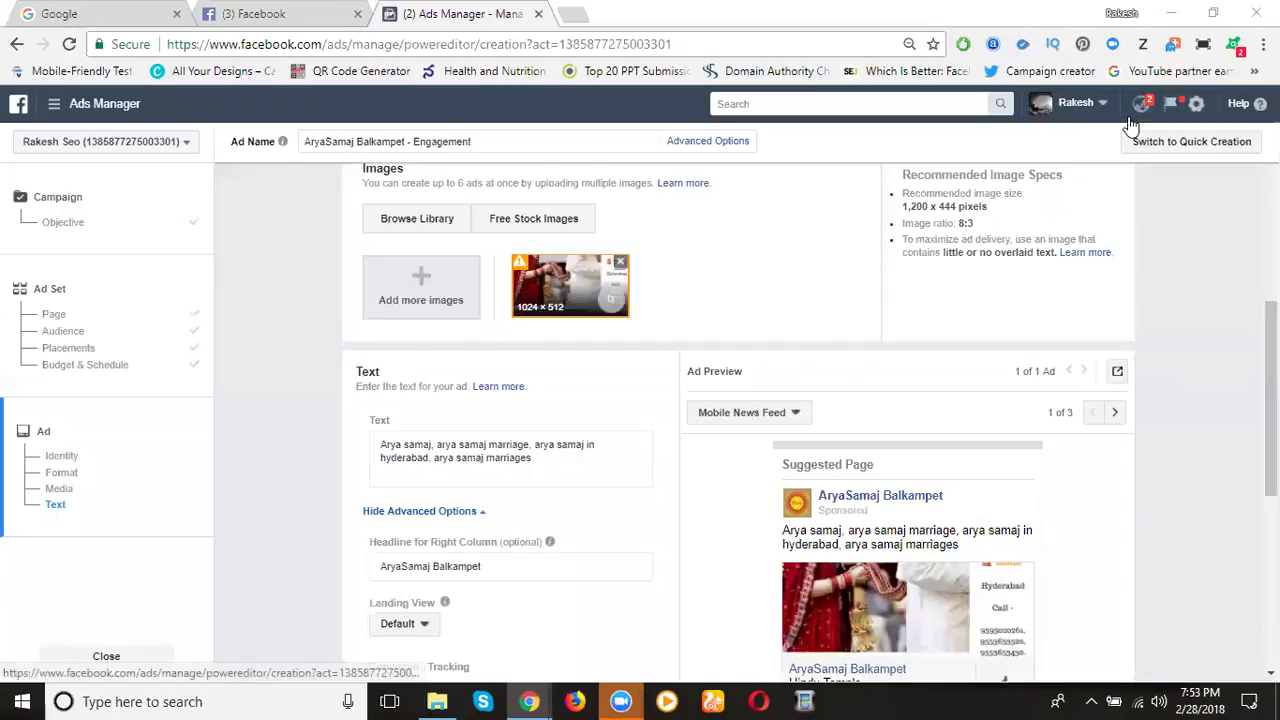
scroll(560, 331, "up", 1)
scroll(493, 300, "up", 2)
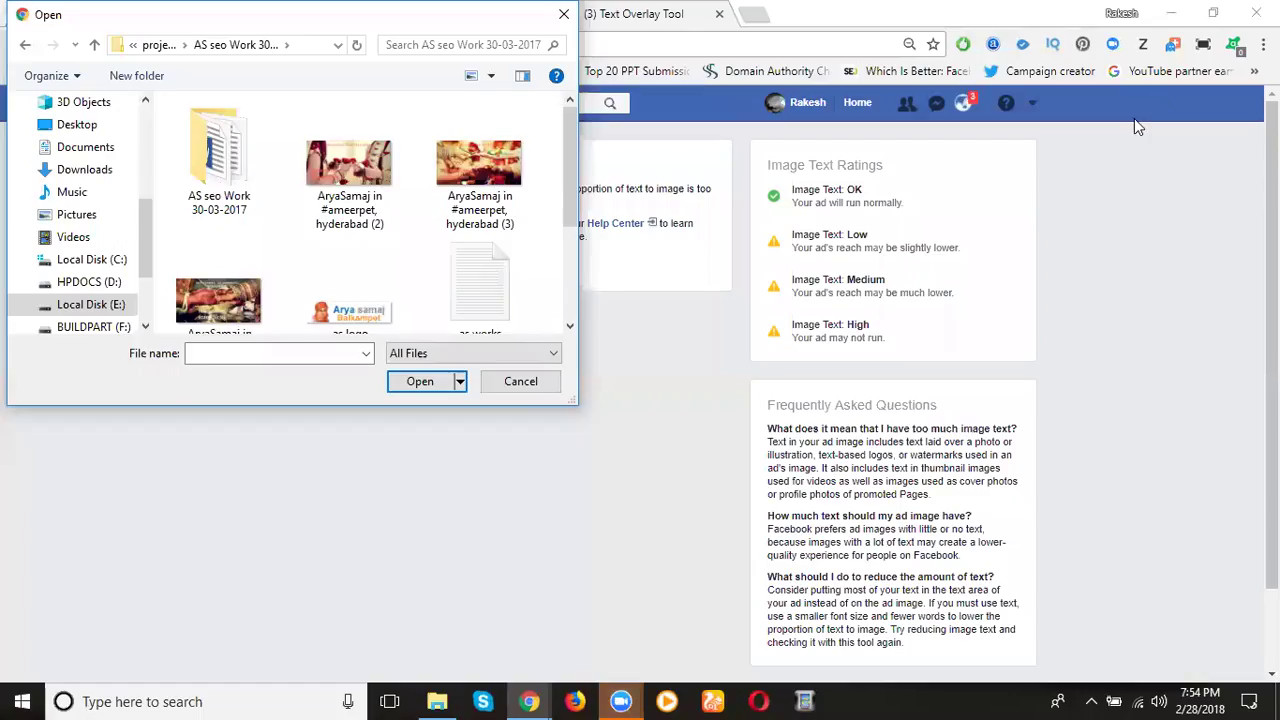
double_click(330, 200)
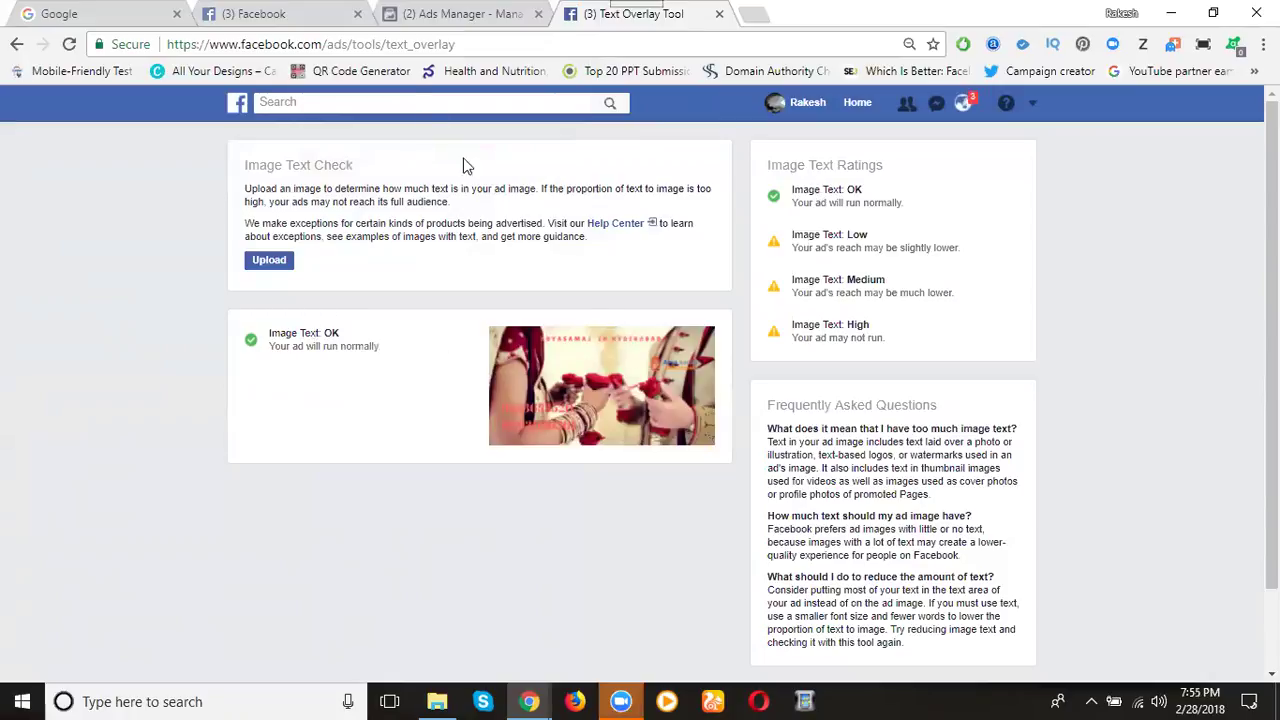
Add the checked rose garland image to the ad in Ads Manager and remove the flagged 1024 × 512 image.
left_click(420, 16)
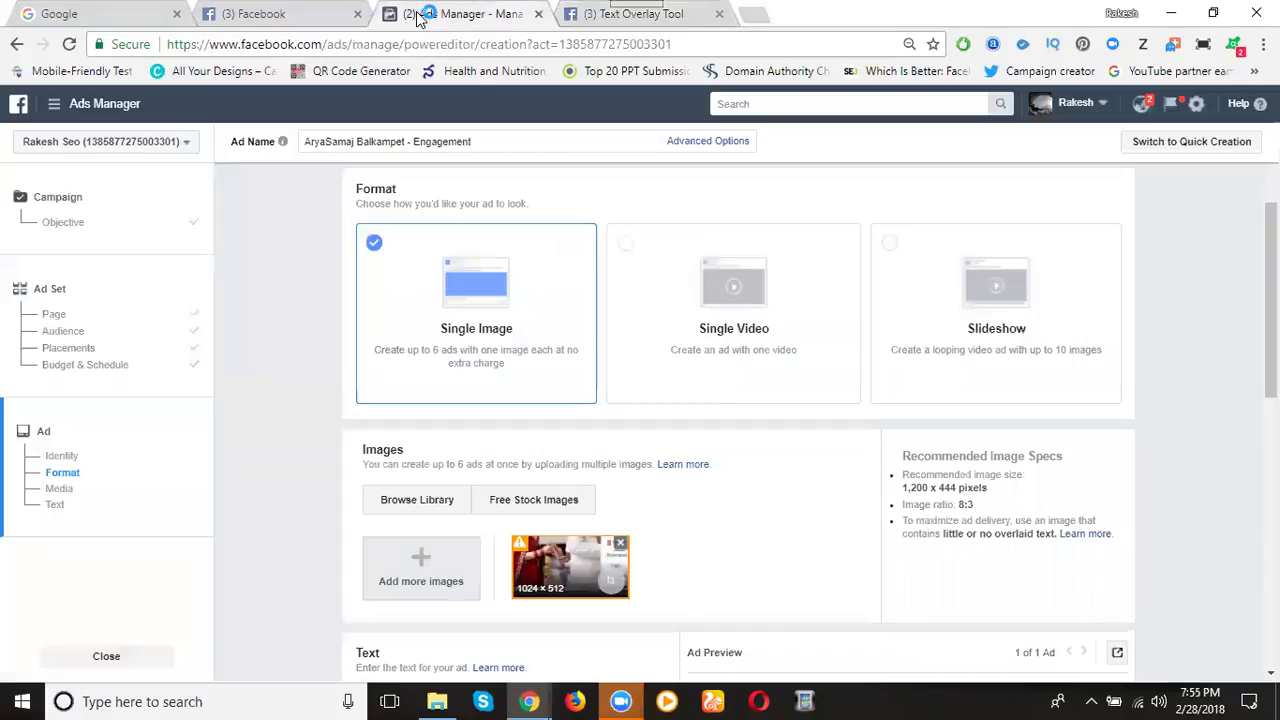
left_click(444, 562)
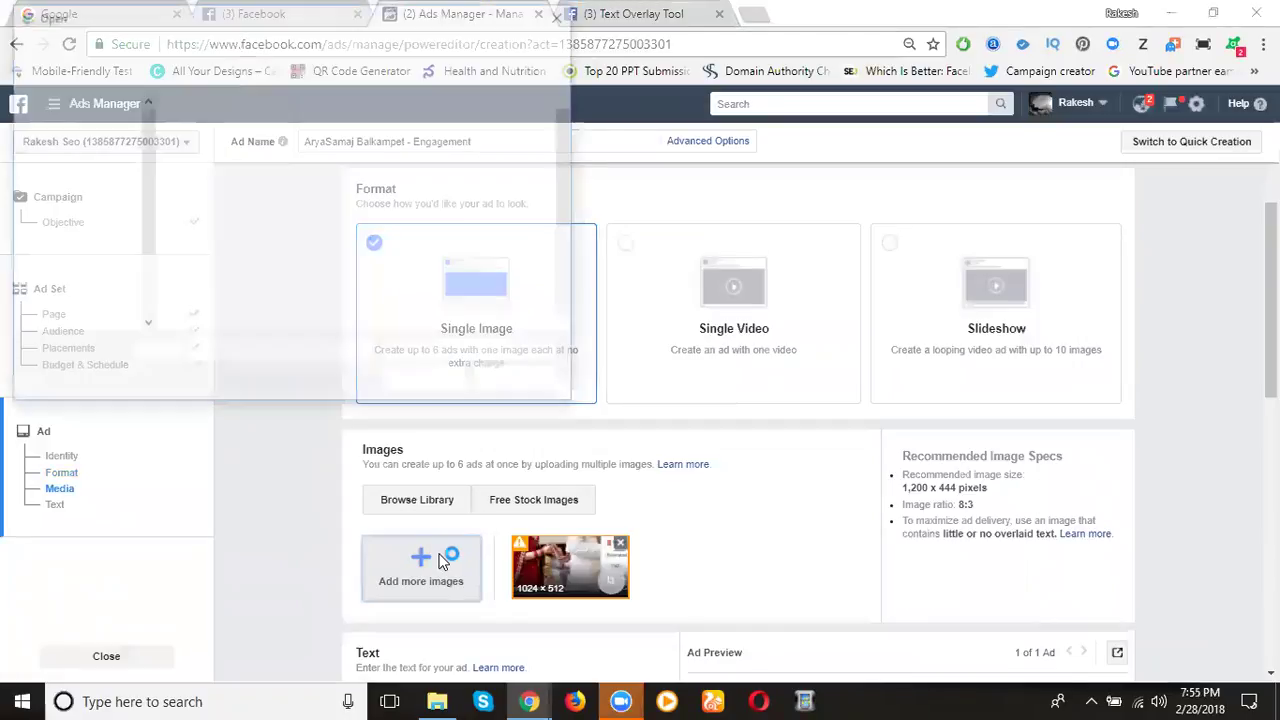
left_click(333, 185)
double_click(333, 185)
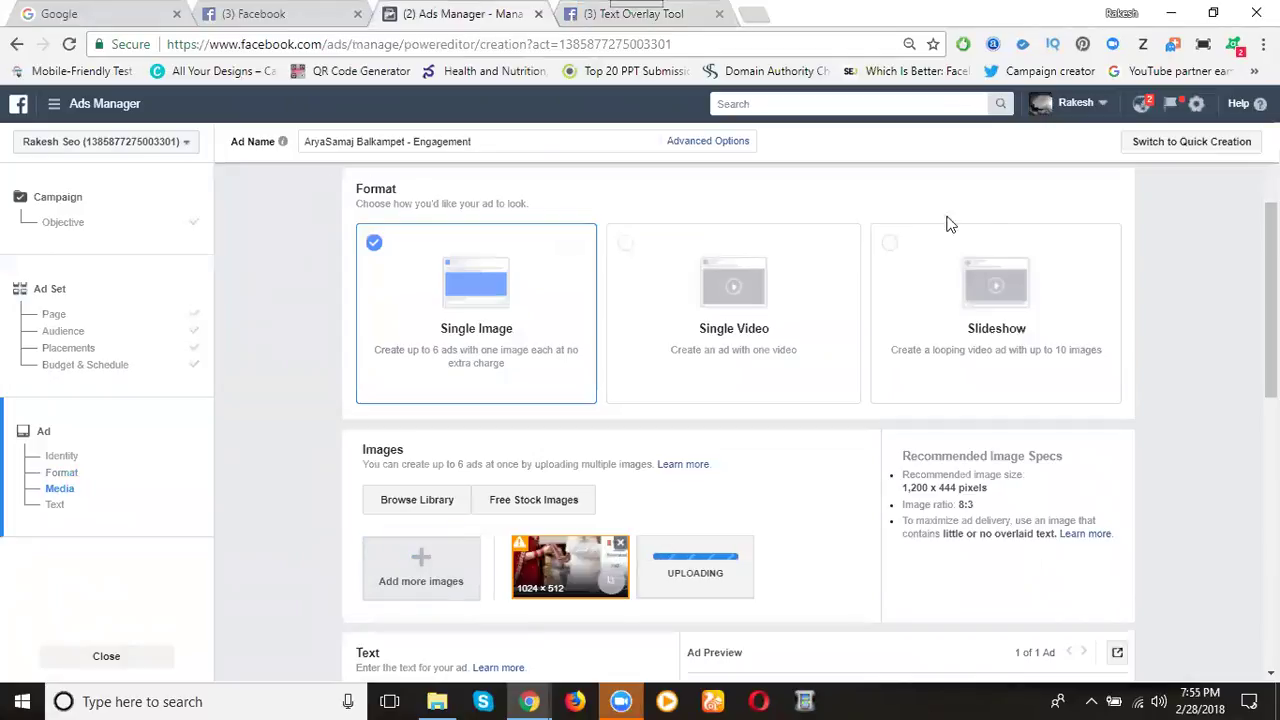
scroll(1166, 332, "down", 1)
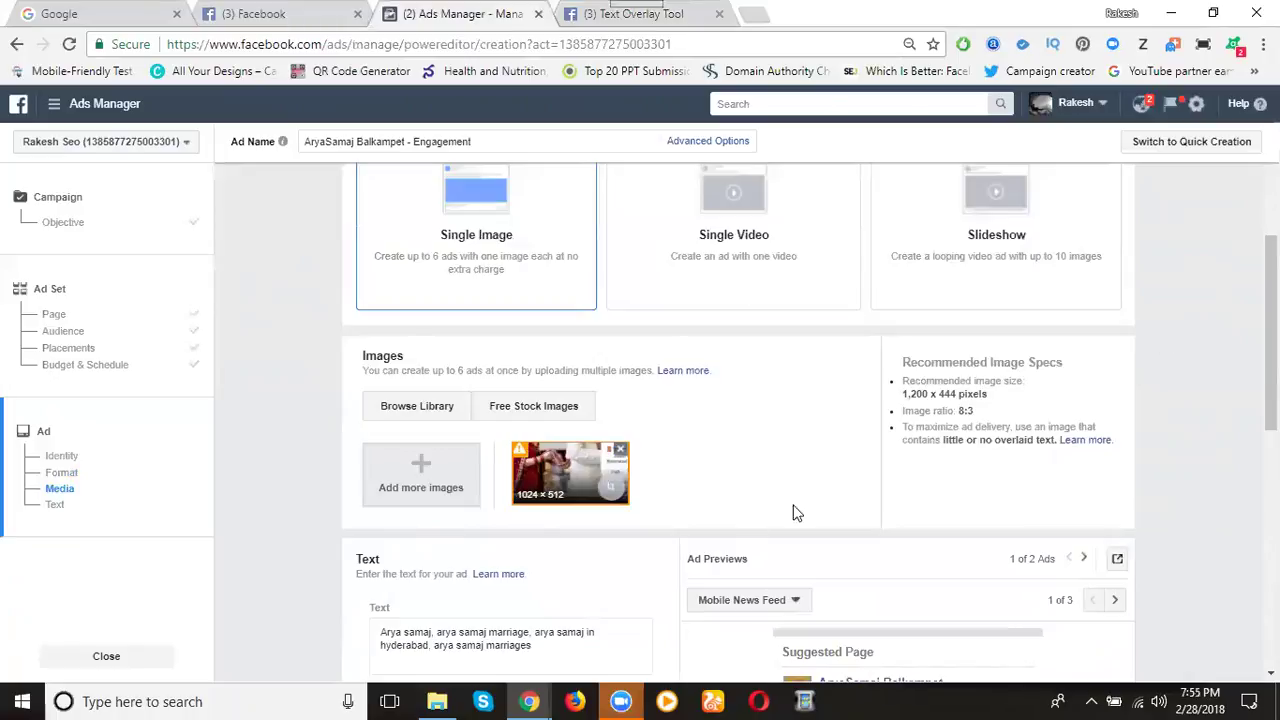
left_click(620, 449)
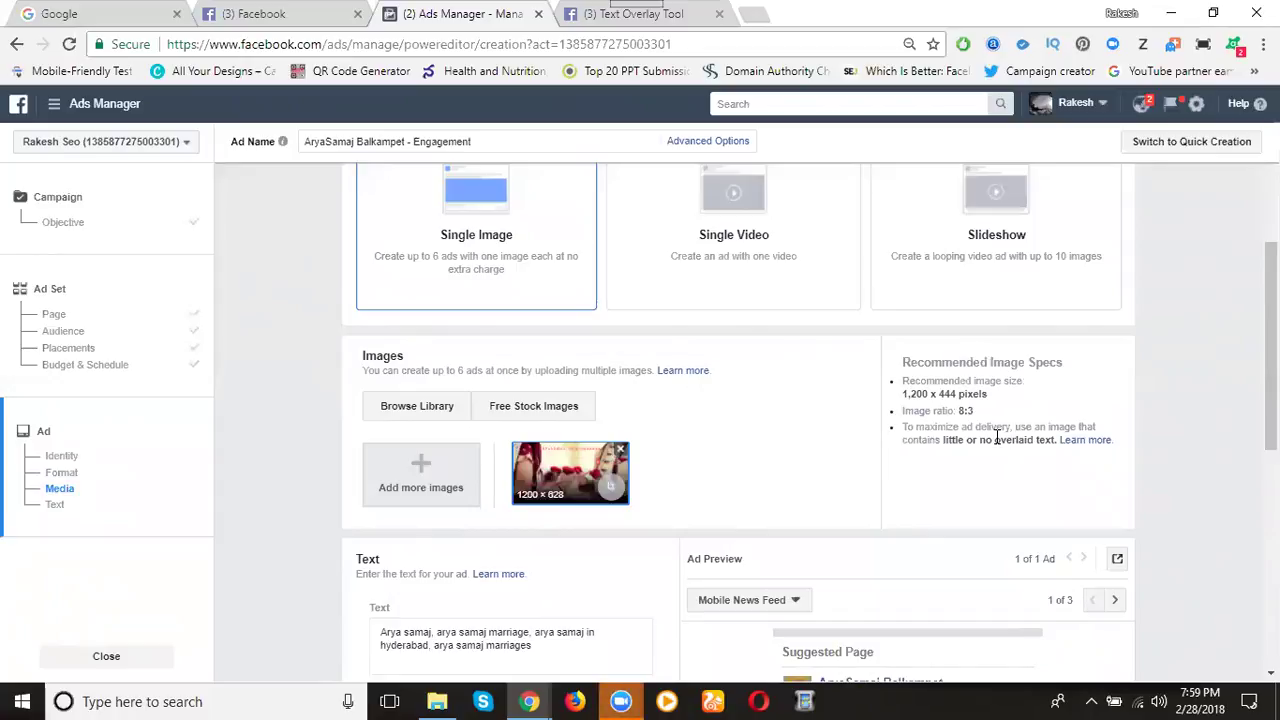
Replace the ad text with "#aryasamaj #weddings in #hyderabad -" followed by the contact phone number.
scroll(746, 372, "down", 3)
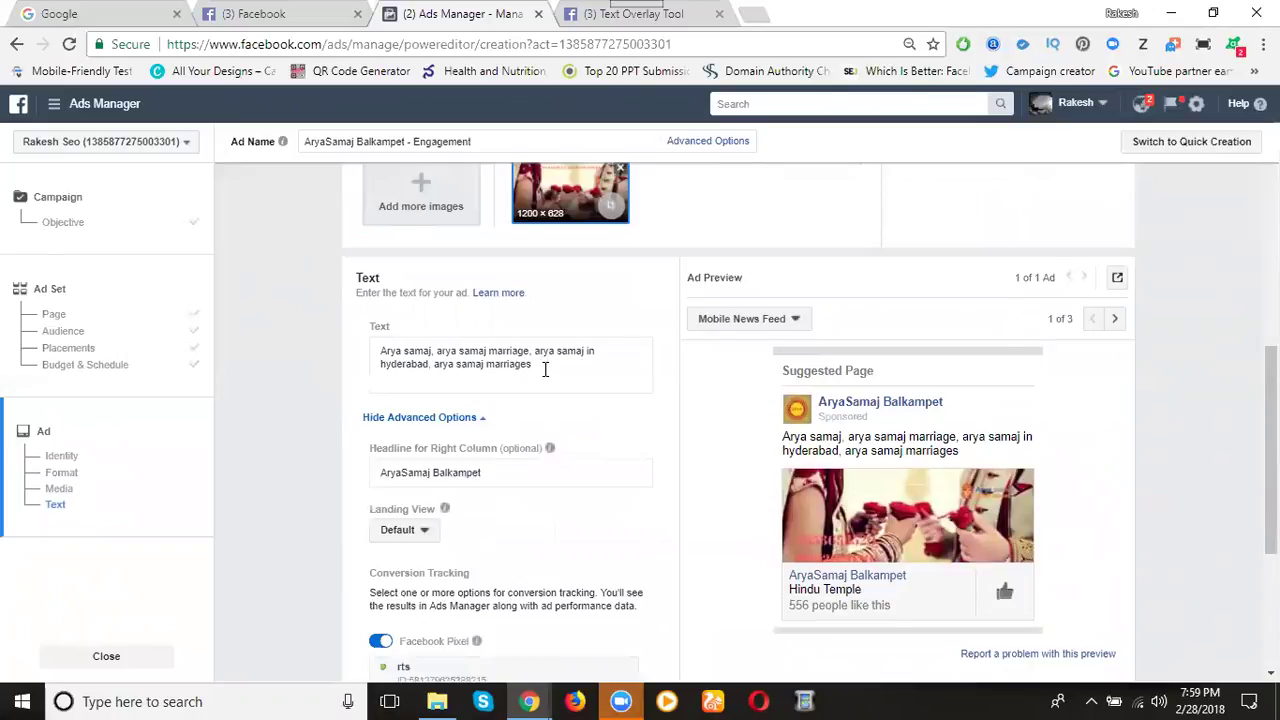
left_click_drag(551, 363, 376, 361)
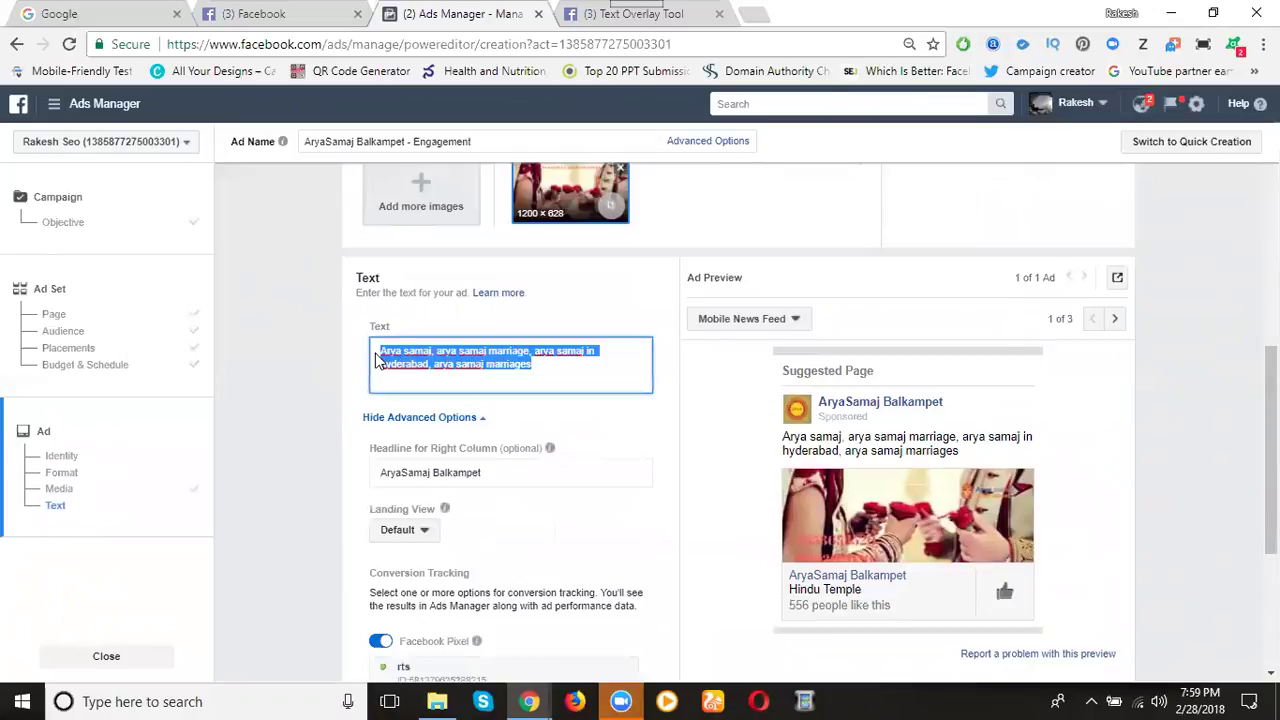
type("#arya")
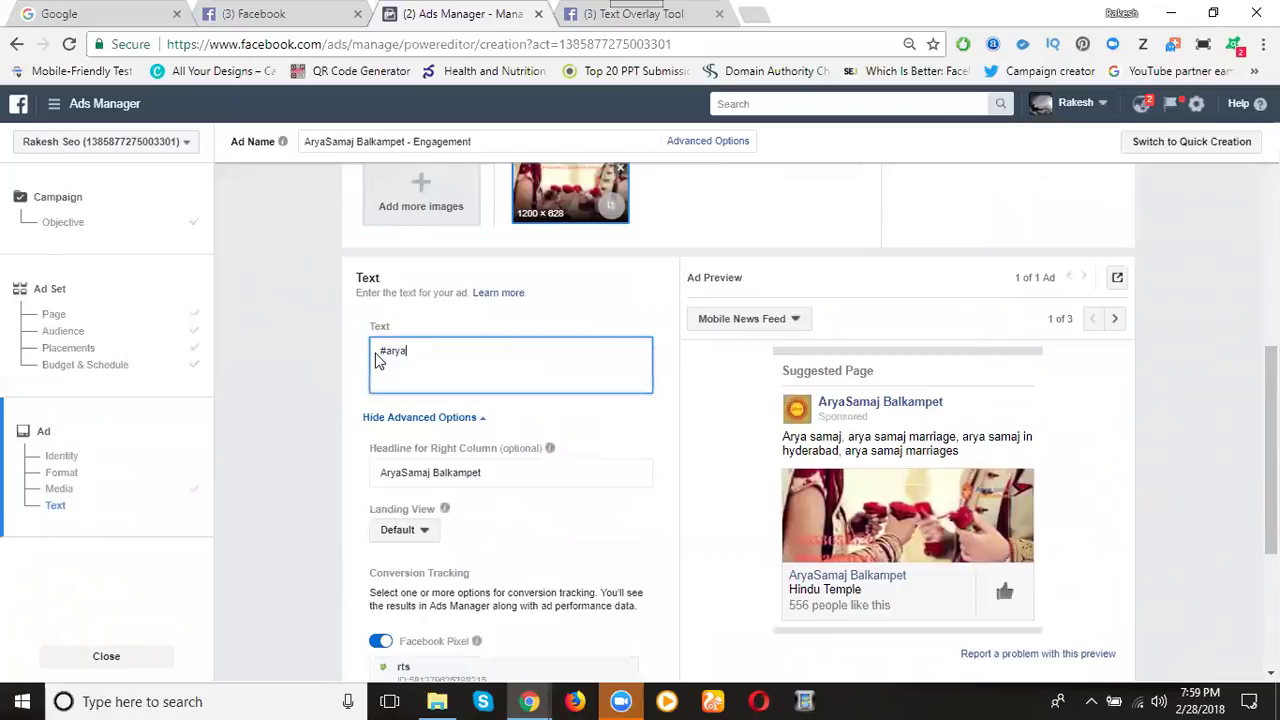
type("samaj #wedding ")
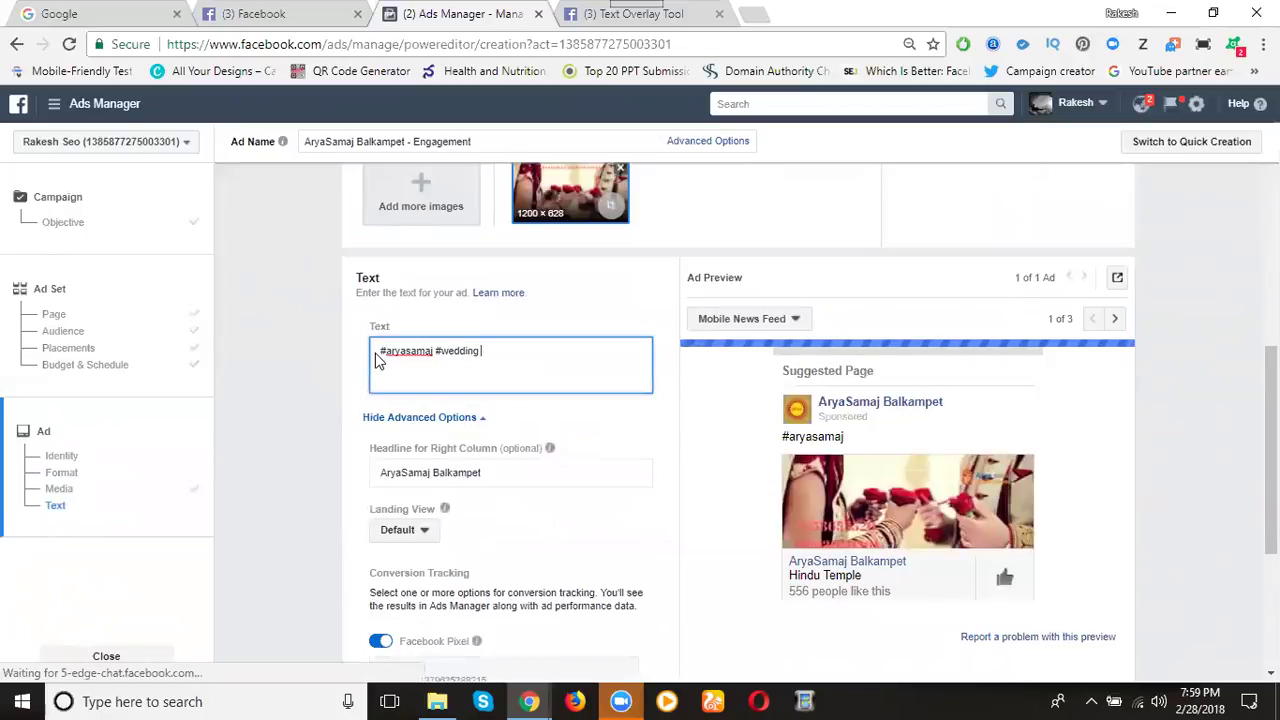
type("s in ")
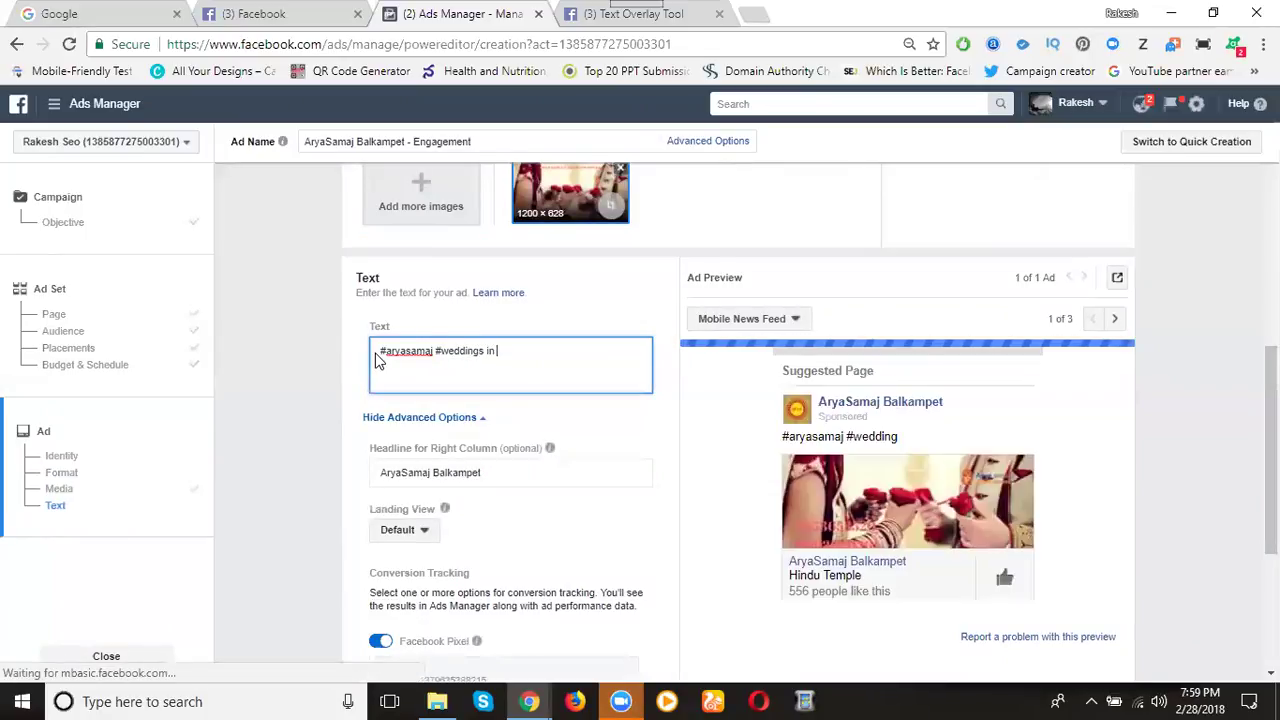
type("#hyderabad")
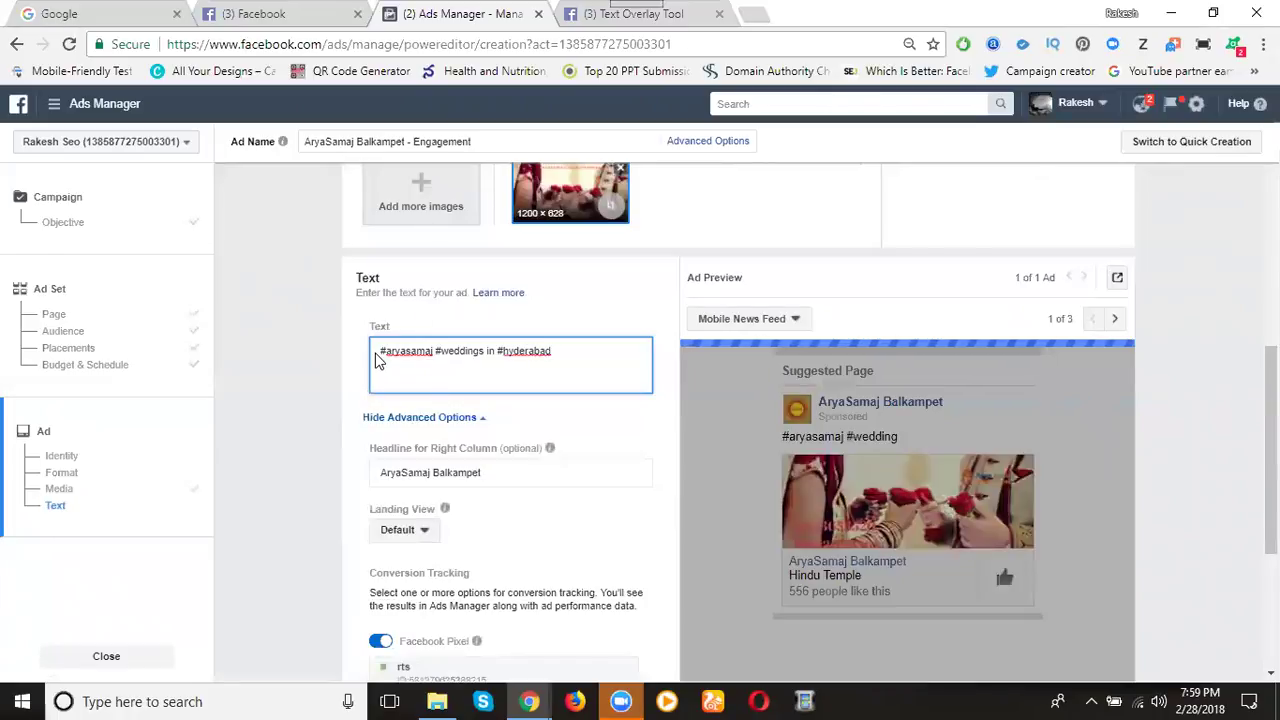
type(" -")
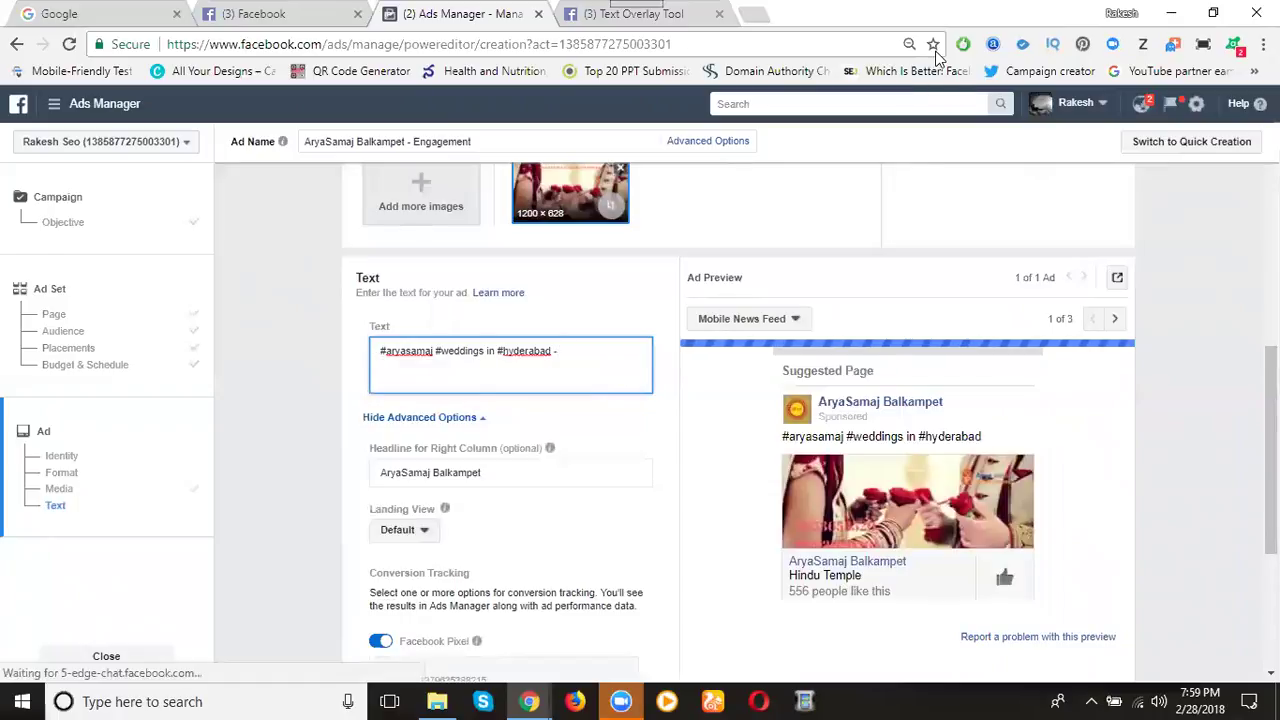
key("ctrl+v")
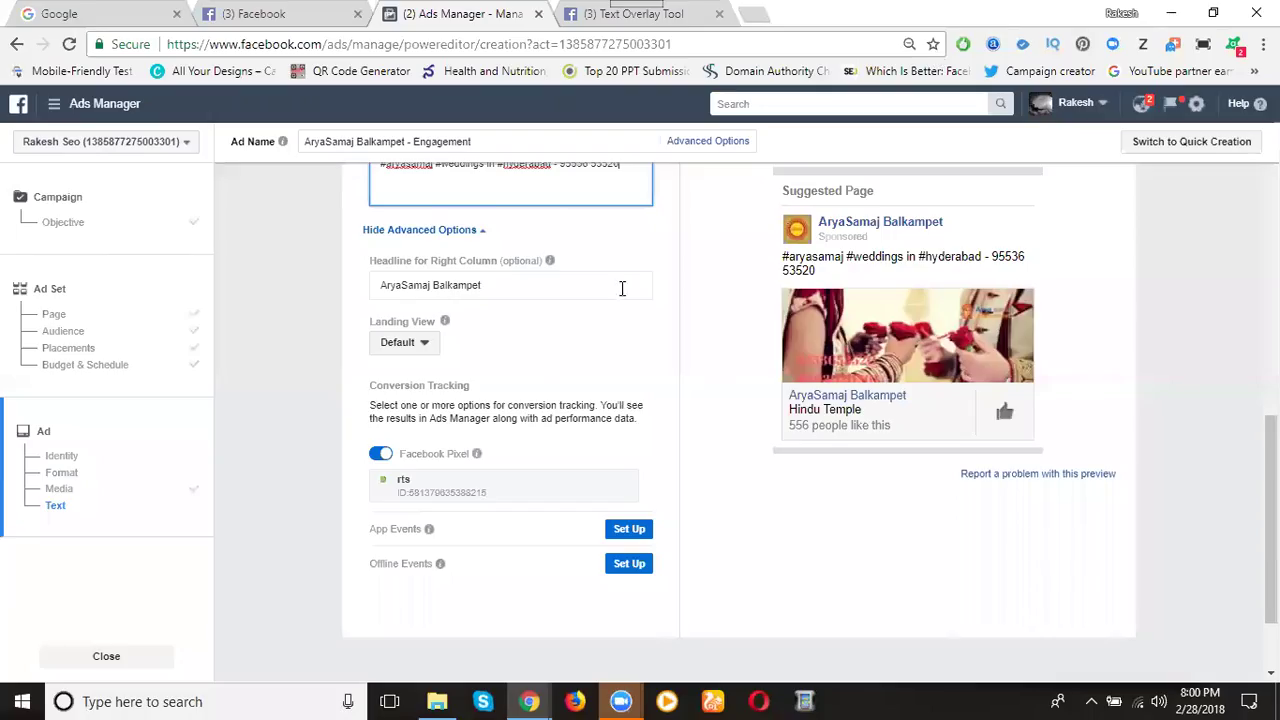
Review the ad preview and tracking options, confirm the ad, and continue to the campaign list.
scroll(586, 286, "down", 2)
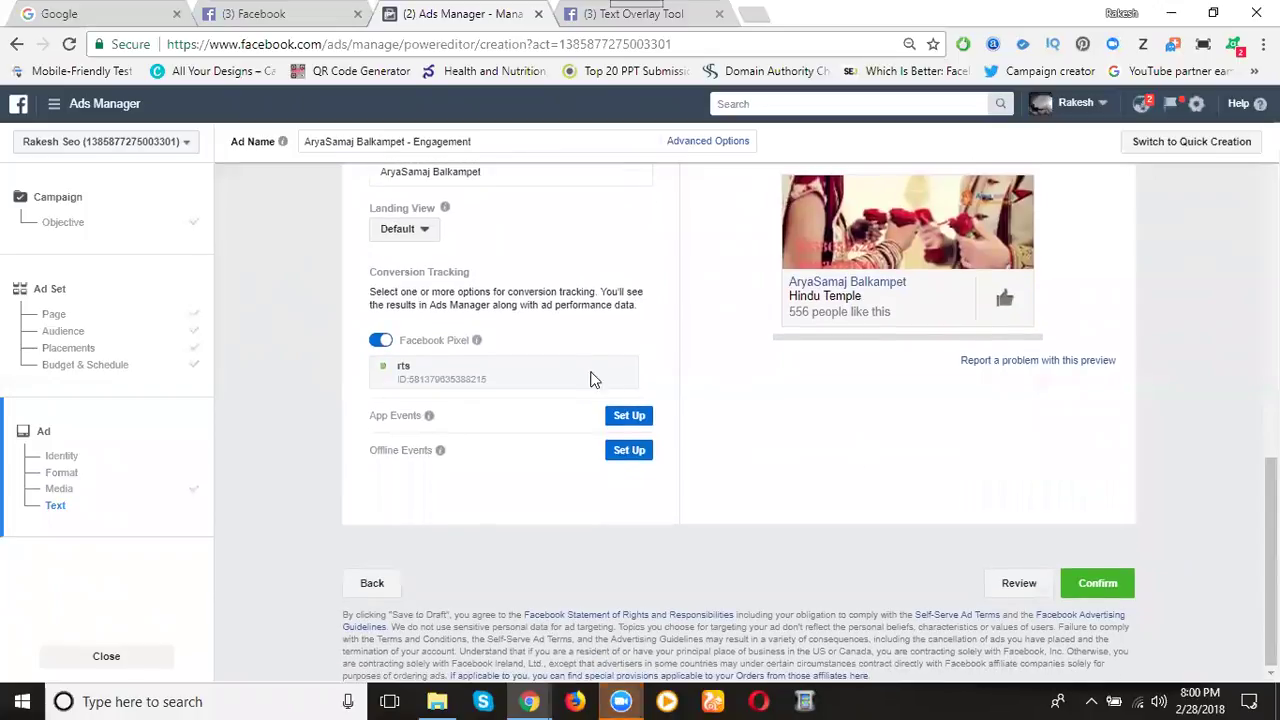
scroll(590, 375, "up", 5)
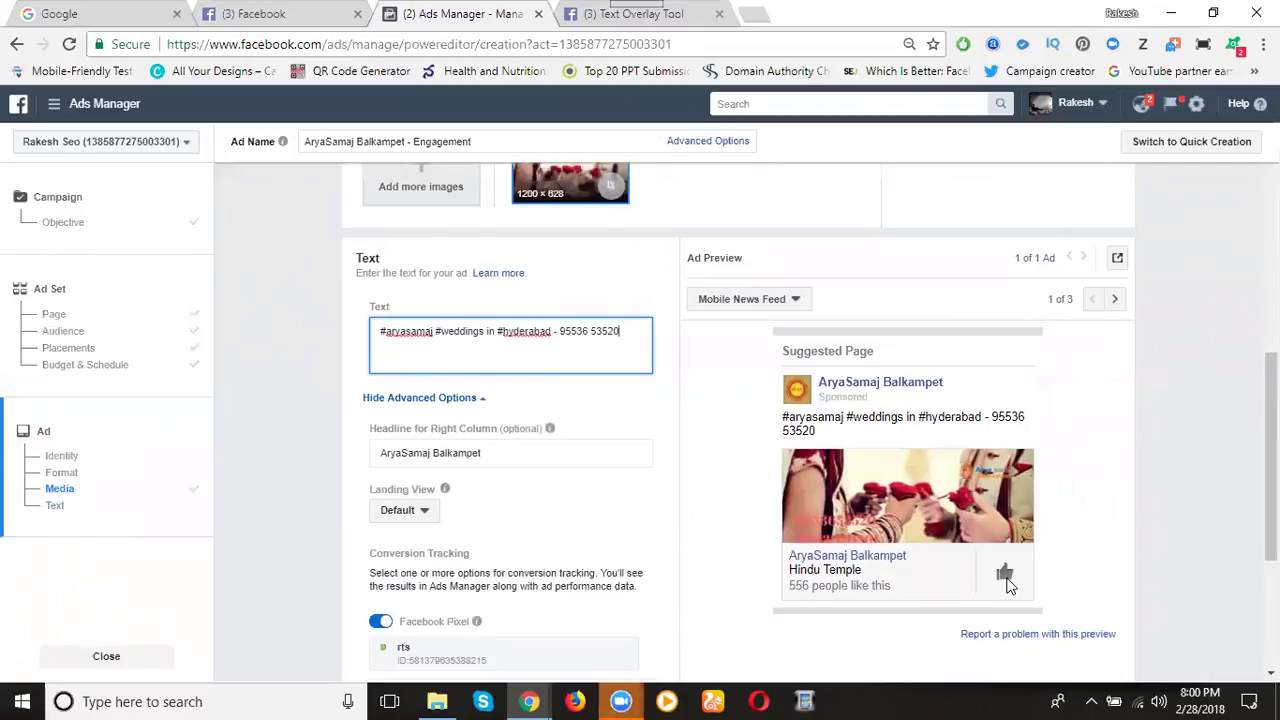
scroll(1055, 463, "down", 3)
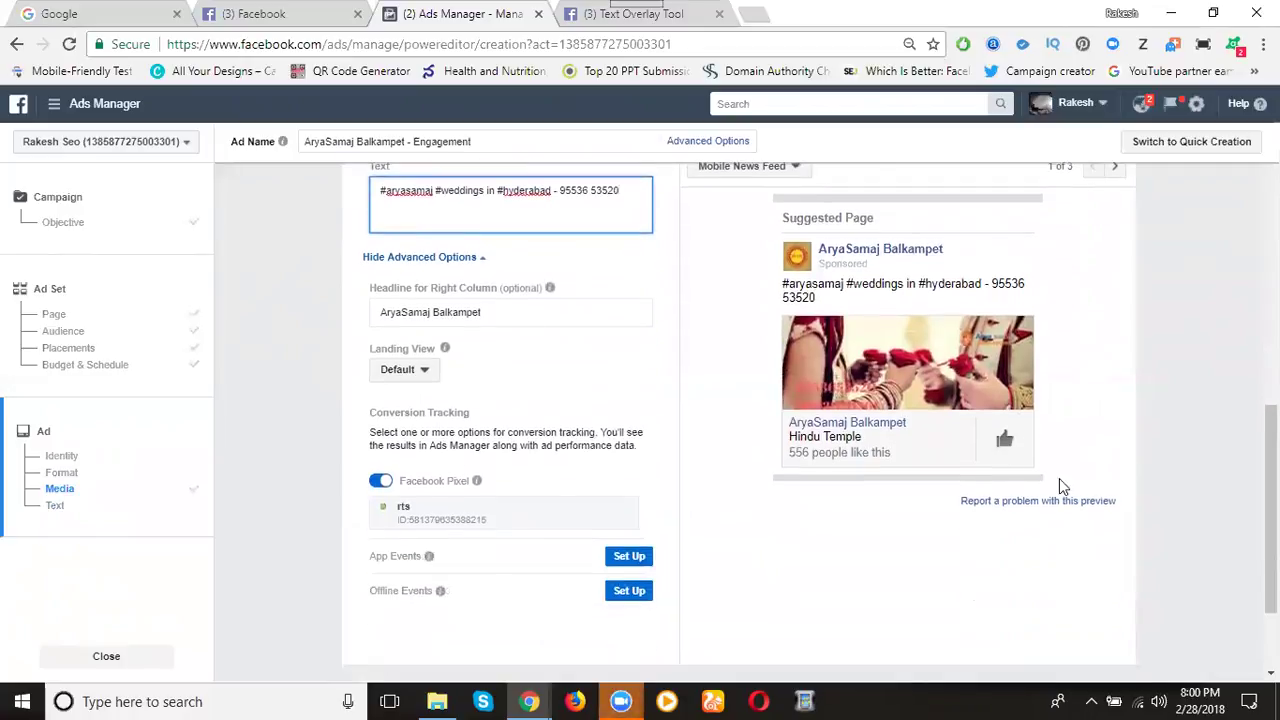
left_click(1100, 591)
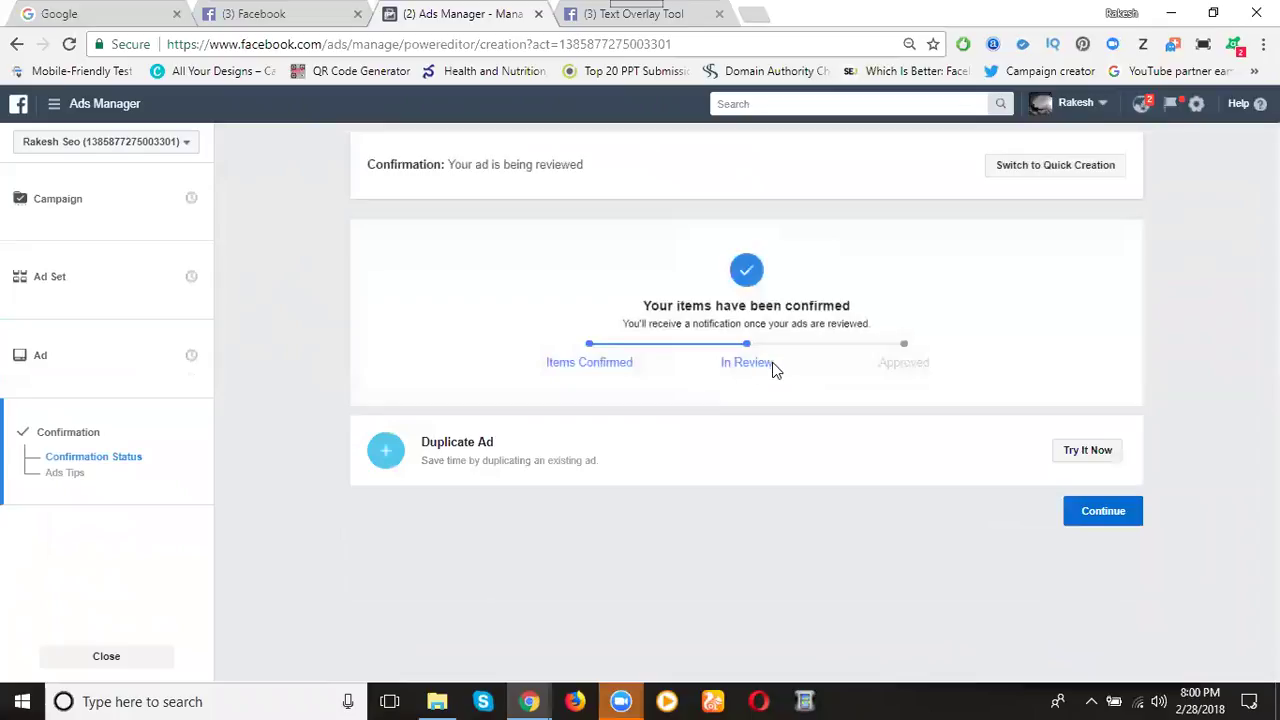
left_click(1092, 518)
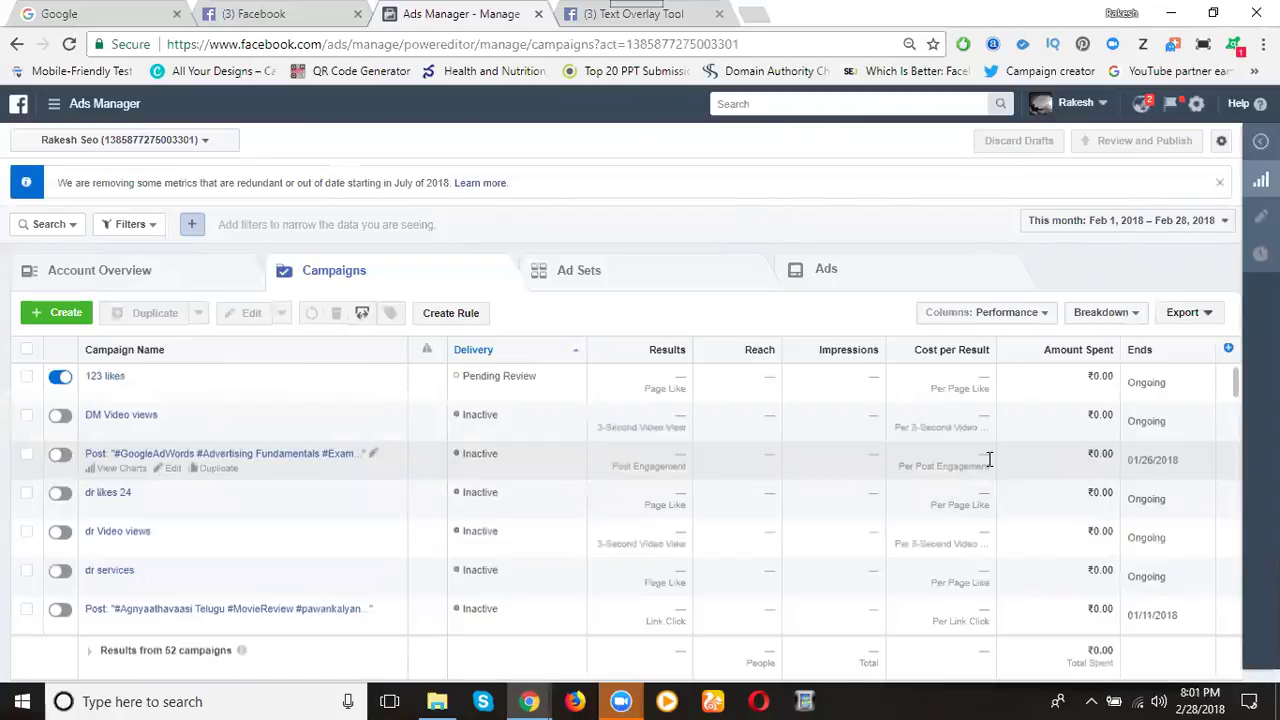
left_click(284, 12)
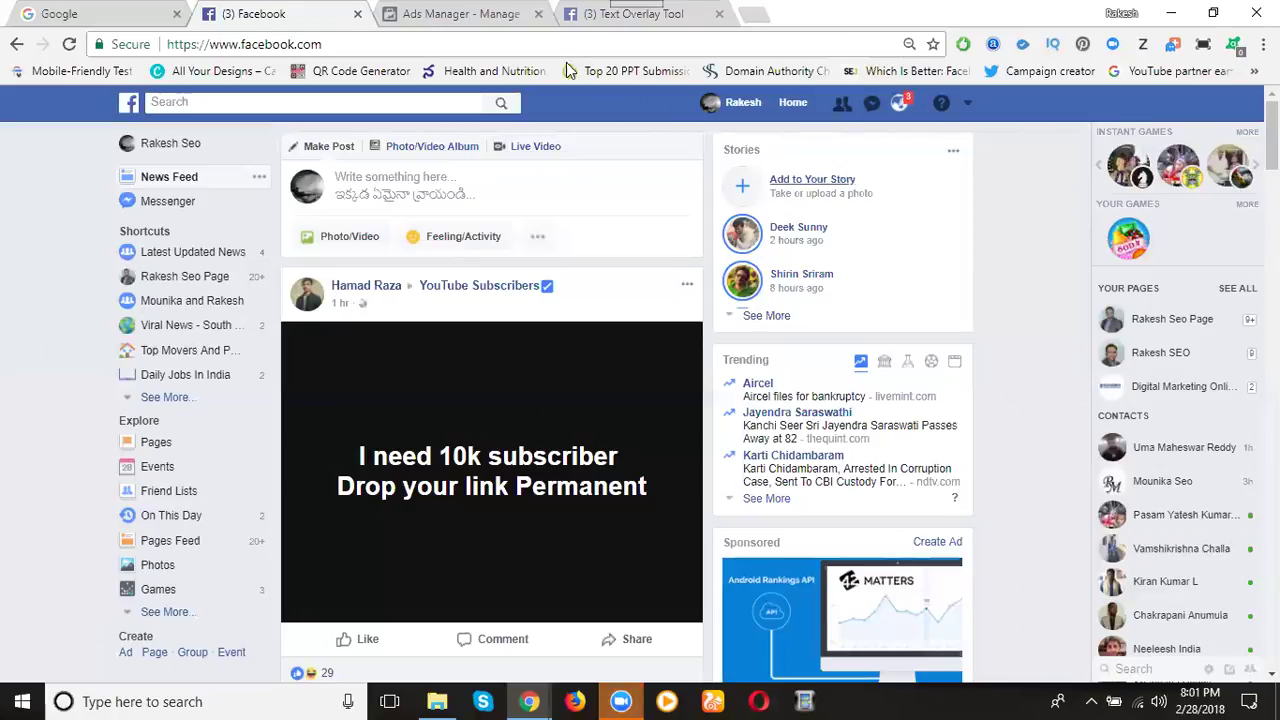
left_click(465, 16)
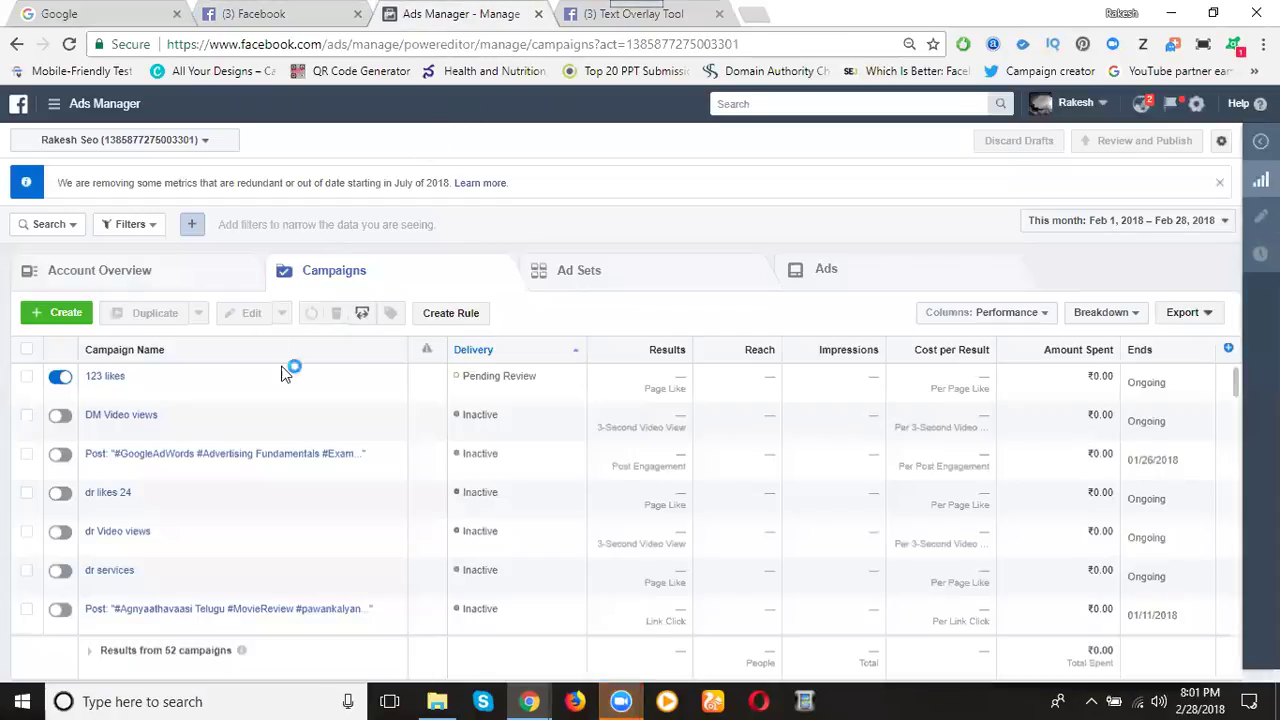